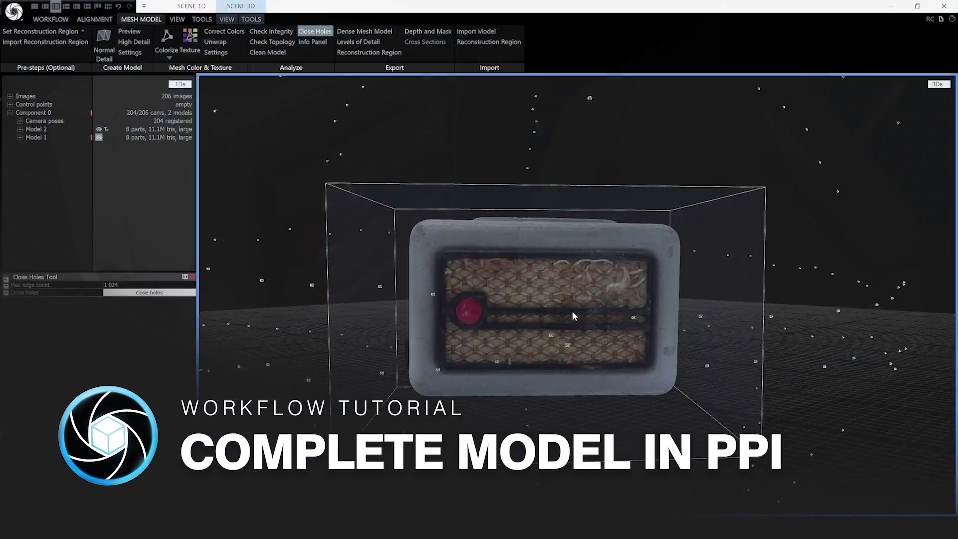
{"action": "left_click_drag", "start_coordinate": [571, 312], "coordinate": [540, 310]}
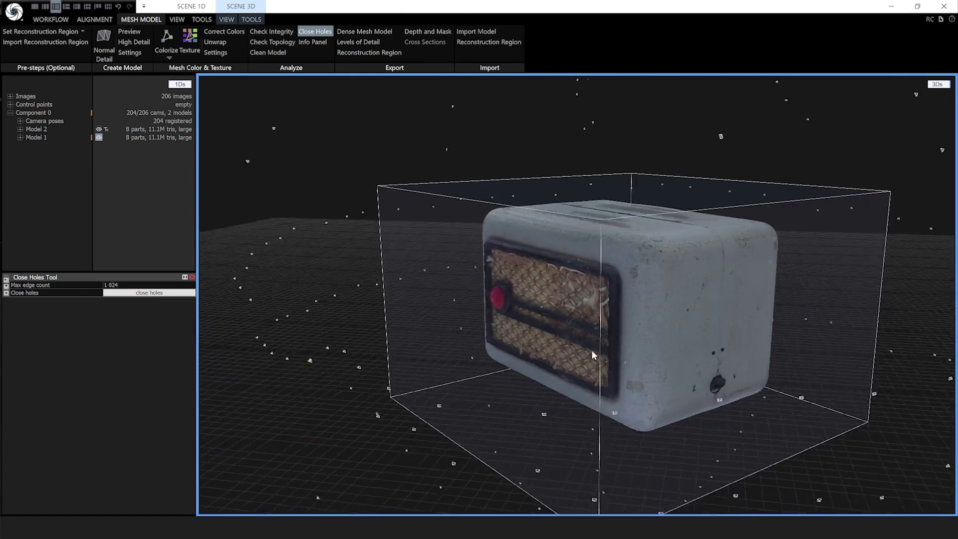
{"action": "left_click_drag", "start_coordinate": [611, 349], "coordinate": [564, 302]}
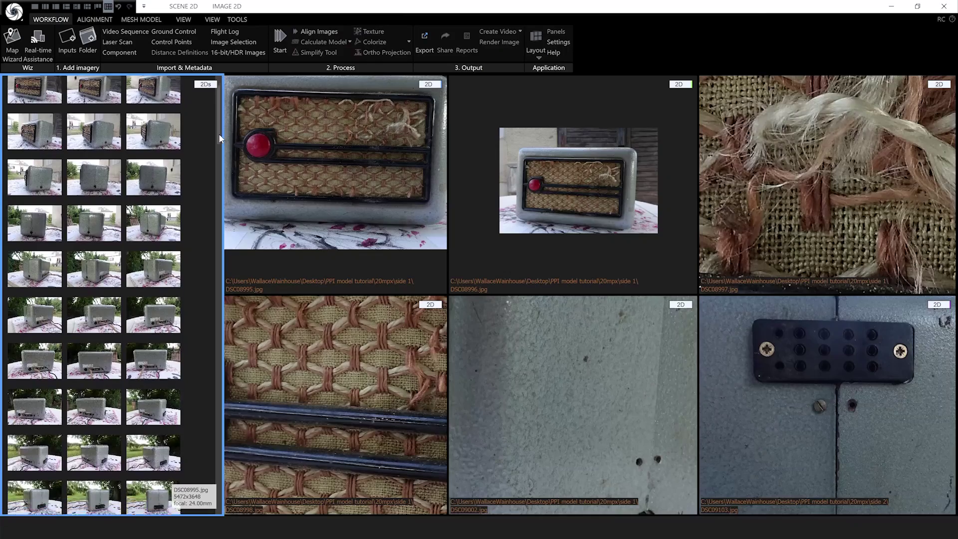
- Examine the radio's source photos, covering the thumbnail list, the fabric close-ups and the full side views
{"action": "scroll", "coordinate": [217, 137], "scroll_direction": "down", "scroll_amount": 3}
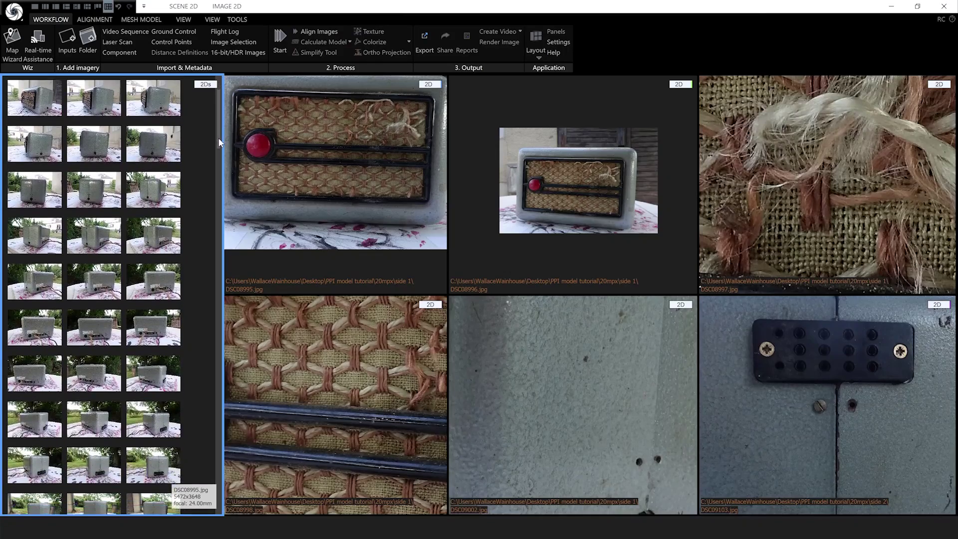
{"action": "left_click_drag", "start_coordinate": [218, 142], "coordinate": [208, 306]}
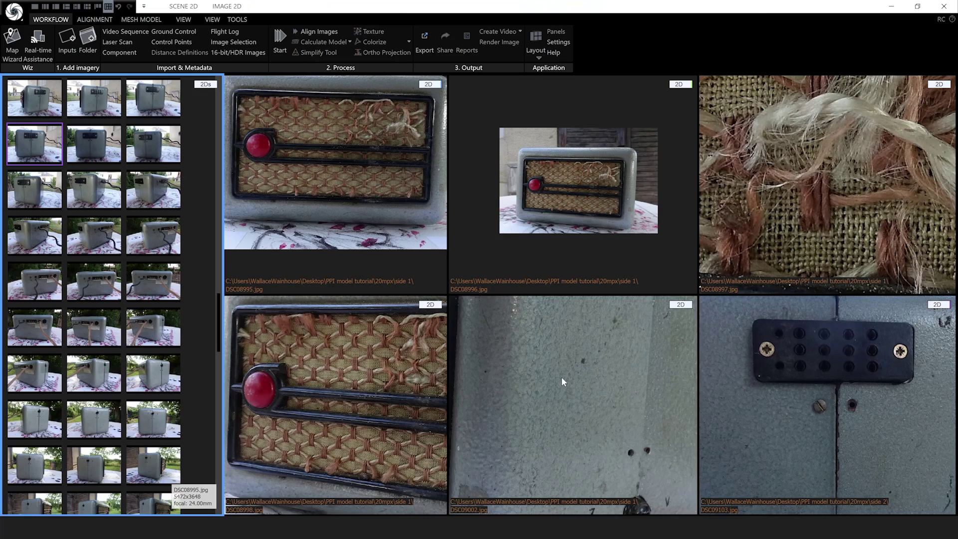
{"action": "scroll", "coordinate": [561, 376], "scroll_direction": "down", "scroll_amount": 3}
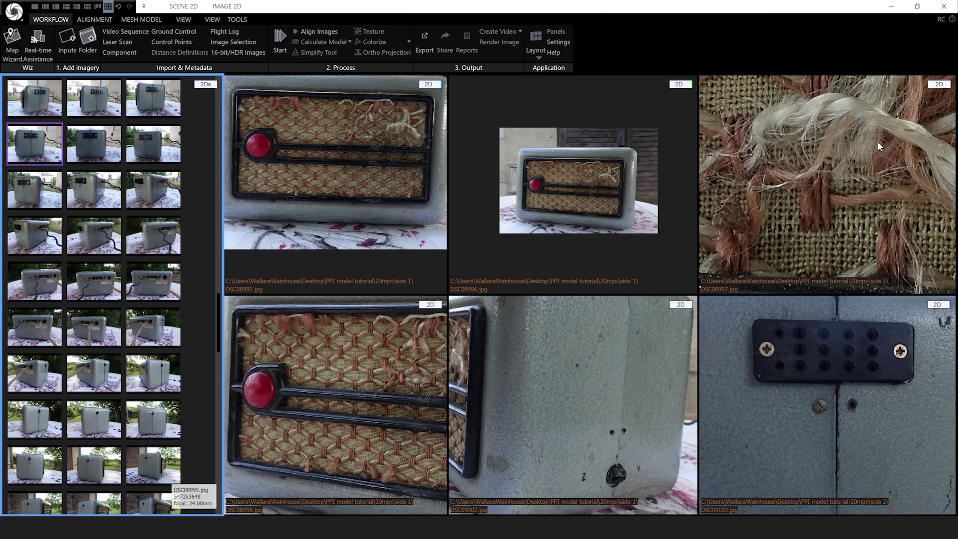
{"action": "scroll", "coordinate": [877, 141], "scroll_direction": "down", "scroll_amount": 5}
{"action": "scroll", "coordinate": [848, 136], "scroll_direction": "down", "scroll_amount": 6}
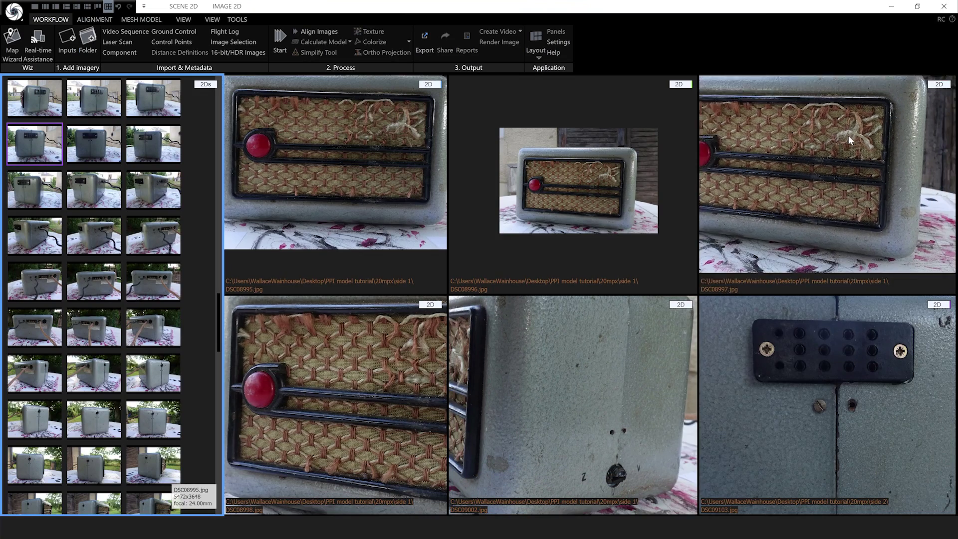
{"action": "scroll", "coordinate": [847, 136], "scroll_direction": "down", "scroll_amount": 2}
{"action": "scroll", "coordinate": [831, 354], "scroll_direction": "up", "scroll_amount": 2}
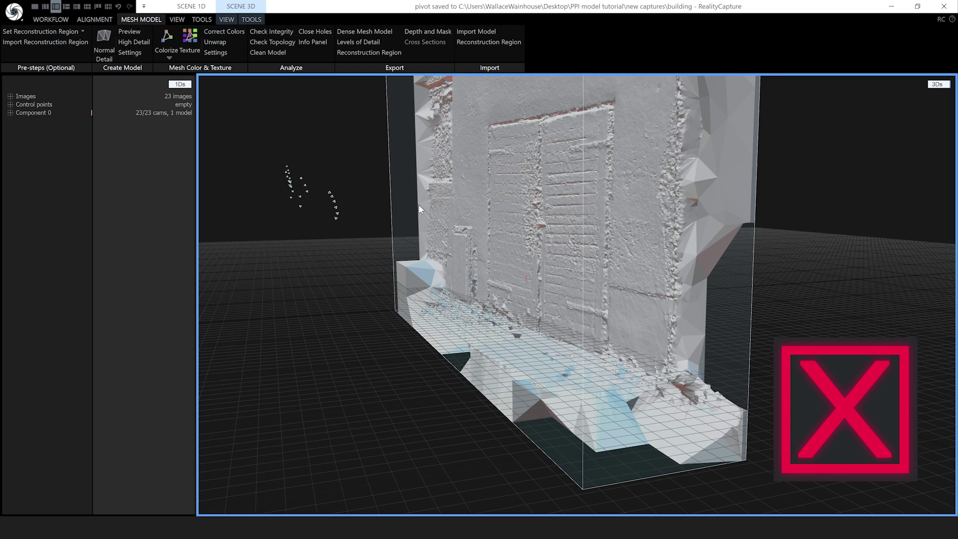
- Examine the surface quality of the building facade mesh made from 23 images, from overview to close-up
{"action": "scroll", "coordinate": [420, 205], "scroll_direction": "up", "scroll_amount": 5}
{"action": "scroll", "coordinate": [424, 208], "scroll_direction": "up", "scroll_amount": 5}
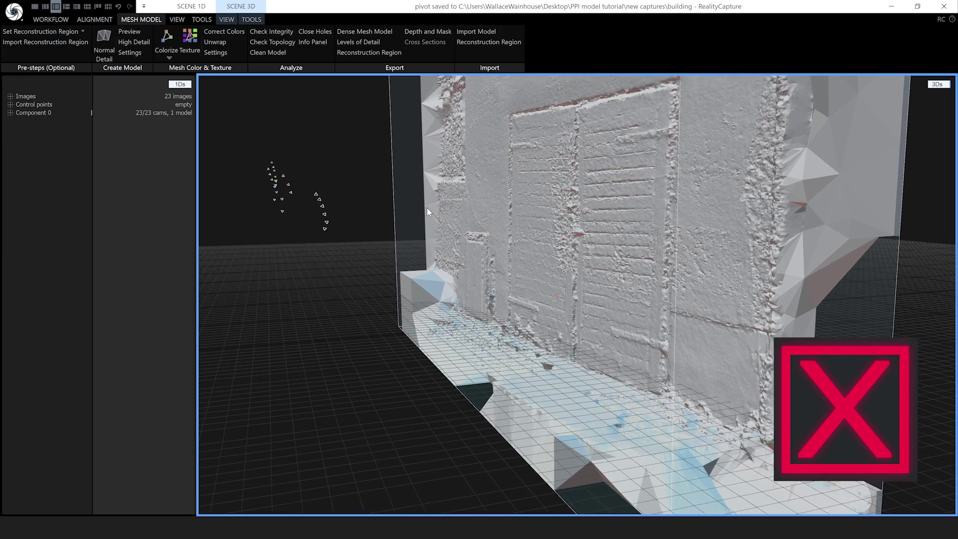
{"action": "scroll", "coordinate": [438, 209], "scroll_direction": "up", "scroll_amount": 5}
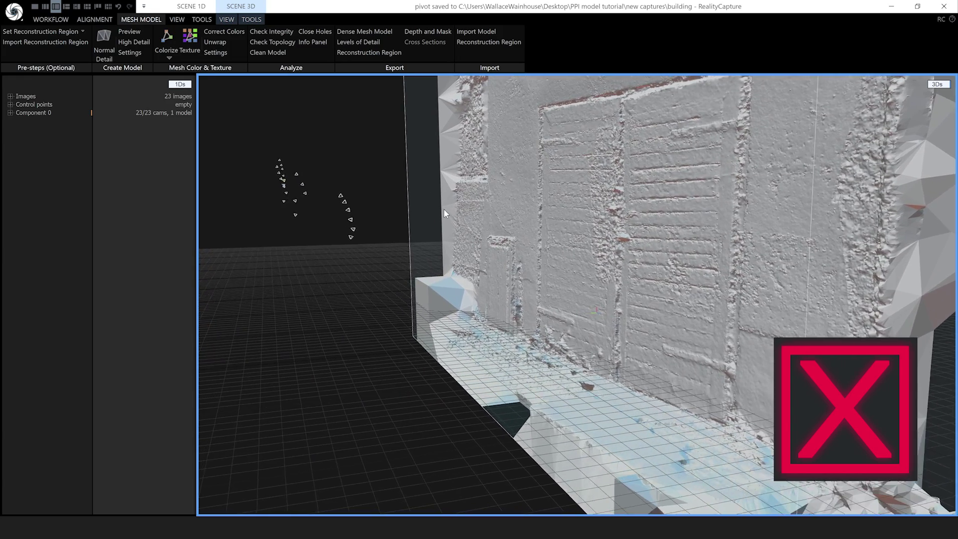
{"action": "scroll", "coordinate": [456, 211], "scroll_direction": "up", "scroll_amount": 5}
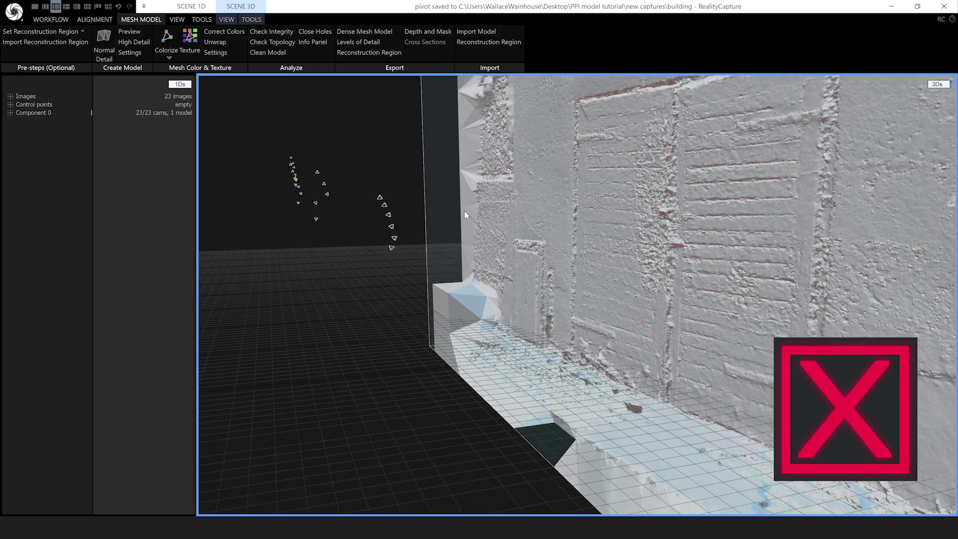
{"action": "scroll", "coordinate": [478, 219], "scroll_direction": "up", "scroll_amount": 5}
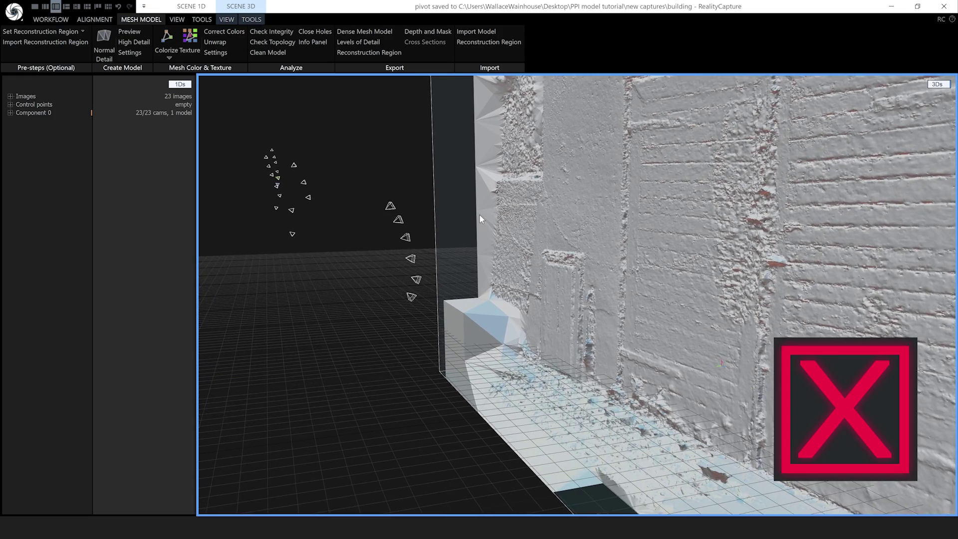
{"action": "scroll", "coordinate": [495, 220], "scroll_direction": "up", "scroll_amount": 5}
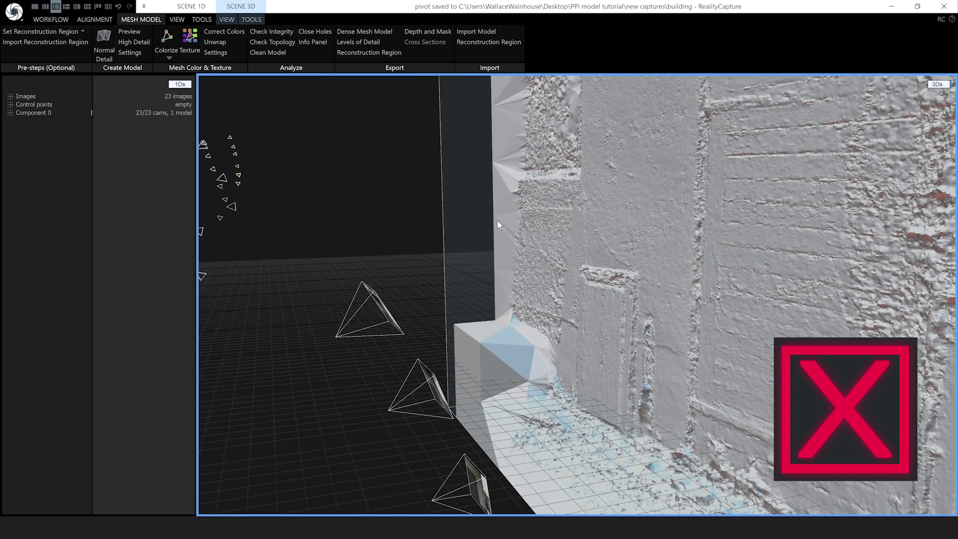
{"action": "scroll", "coordinate": [505, 219], "scroll_direction": "up", "scroll_amount": 5}
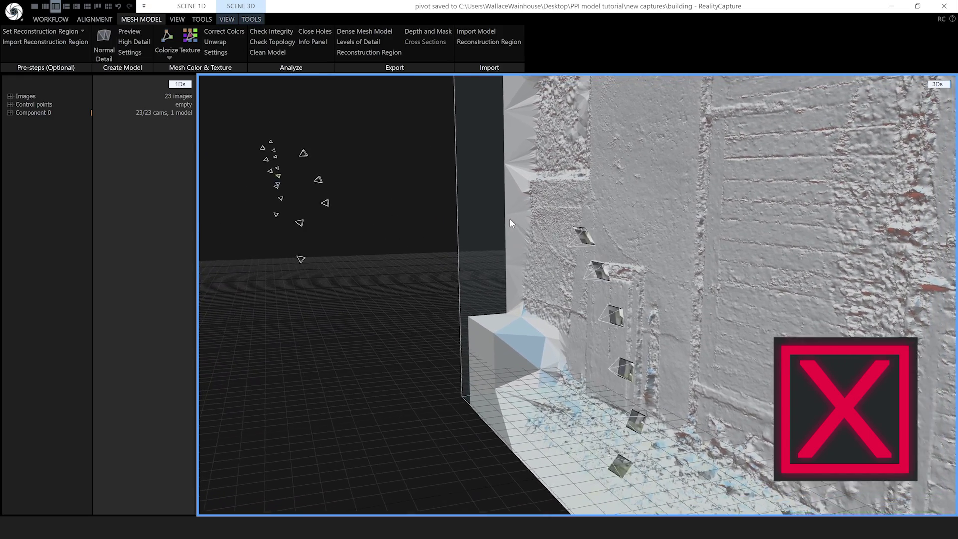
{"action": "scroll", "coordinate": [529, 226], "scroll_direction": "up", "scroll_amount": 5}
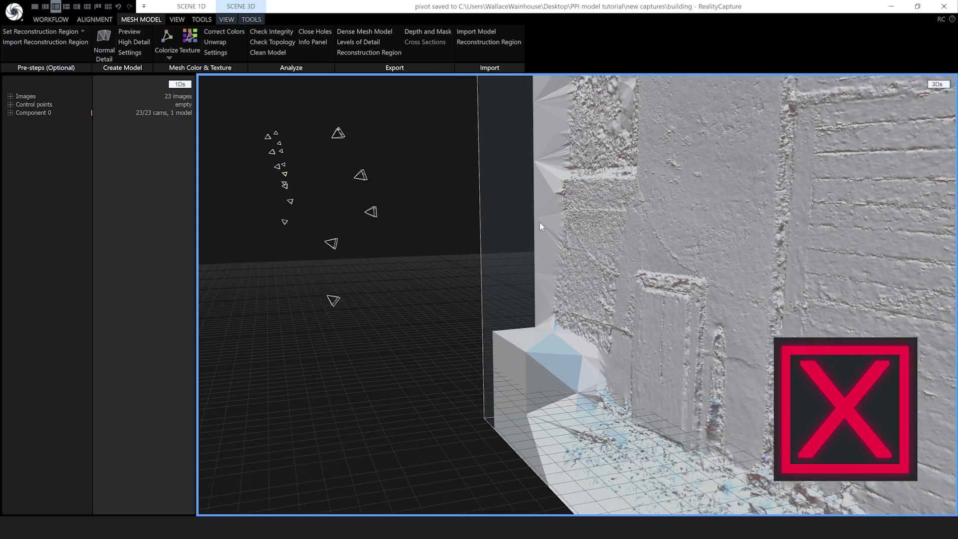
{"action": "scroll", "coordinate": [564, 230], "scroll_direction": "up", "scroll_amount": 5}
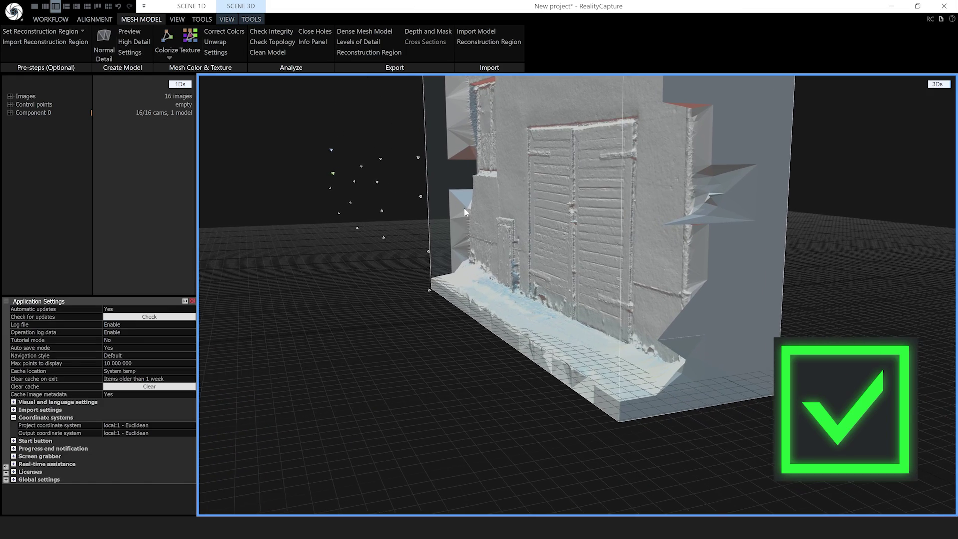
- Inspect the door and wall surfaces of the building mesh made from 16 images up close
{"action": "scroll", "coordinate": [464, 208], "scroll_direction": "up", "scroll_amount": 4}
{"action": "scroll", "coordinate": [470, 216], "scroll_direction": "up", "scroll_amount": 4}
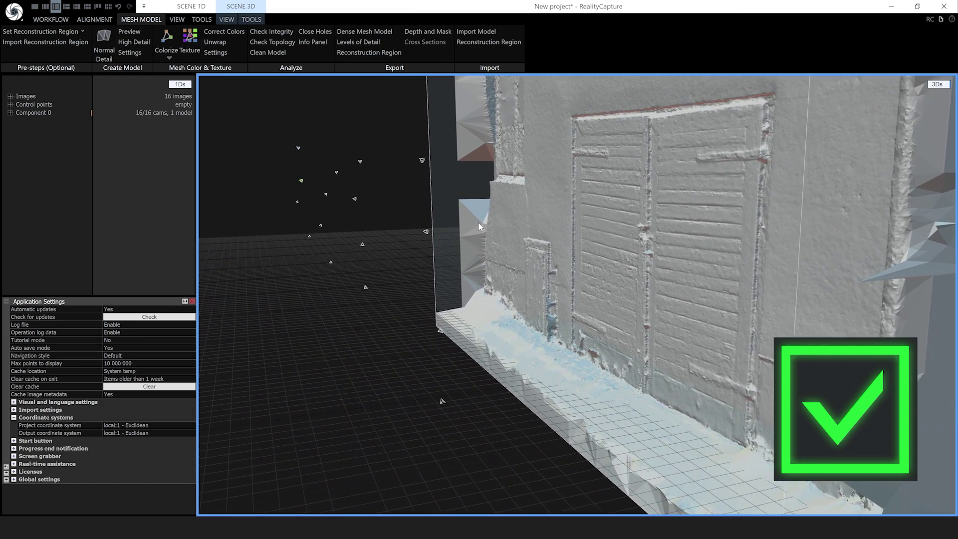
{"action": "scroll", "coordinate": [478, 222], "scroll_direction": "up", "scroll_amount": 4}
{"action": "scroll", "coordinate": [496, 232], "scroll_direction": "up", "scroll_amount": 4}
{"action": "scroll", "coordinate": [524, 242], "scroll_direction": "up", "scroll_amount": 5}
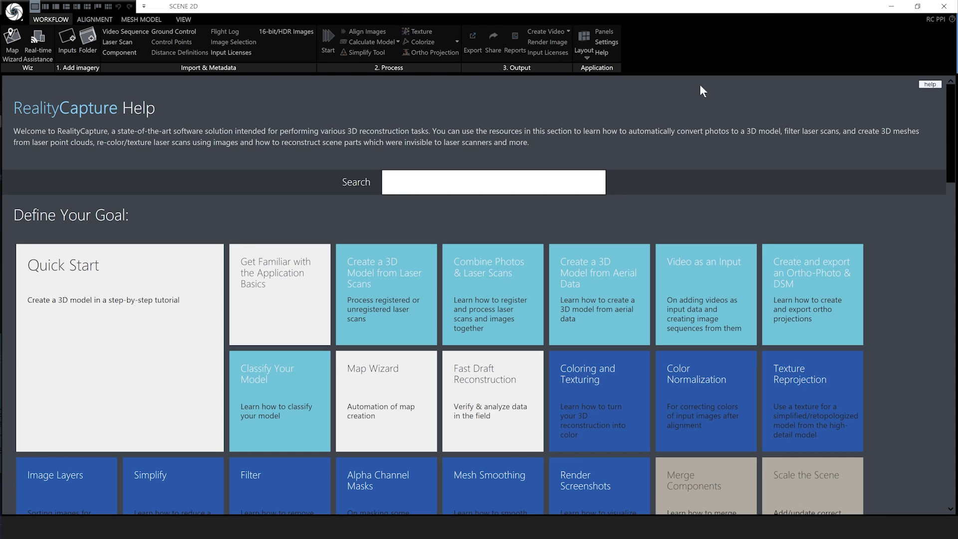
- Switch to a two-view layout with the narrow view set to 1Ds and the wide view set to 3Ds
{"action": "left_click", "coordinate": [55, 6]}
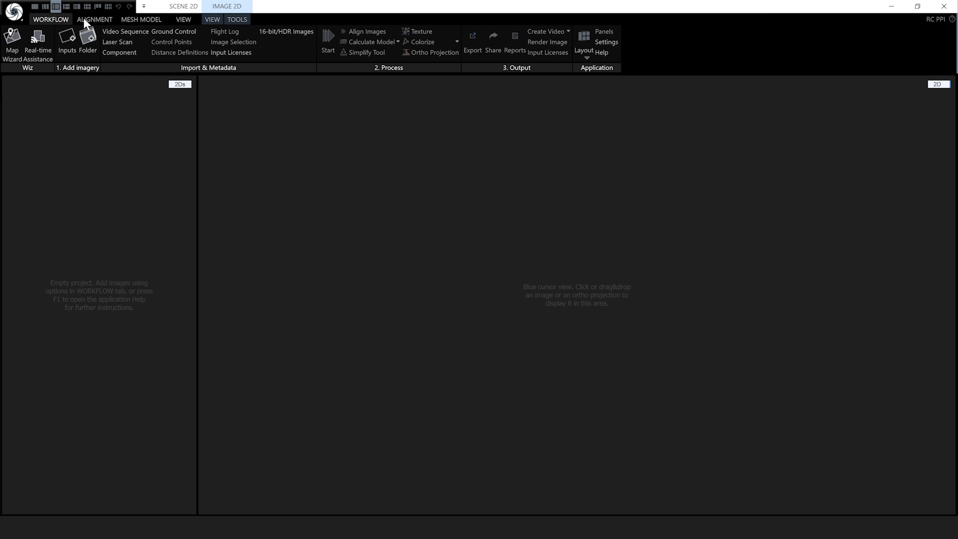
{"action": "left_click", "coordinate": [180, 86]}
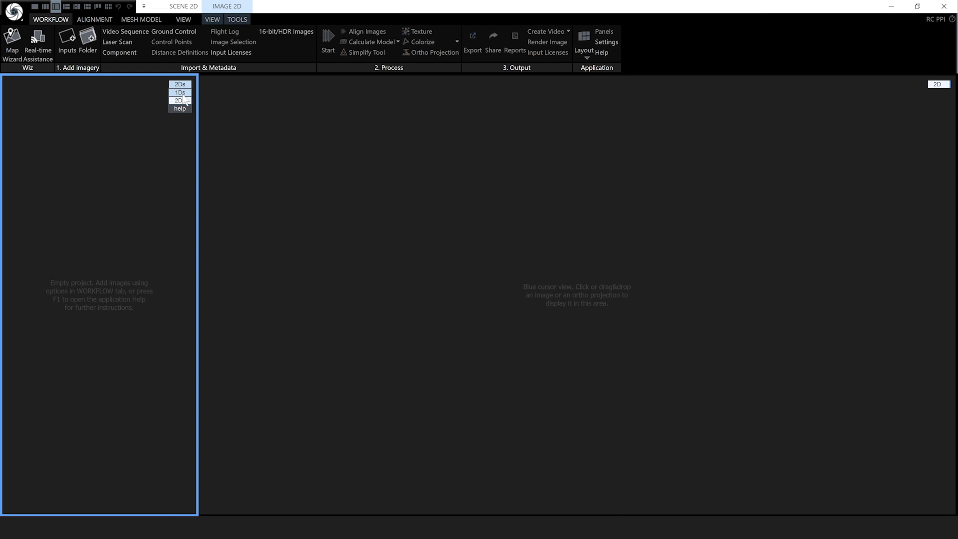
{"action": "left_click", "coordinate": [182, 93]}
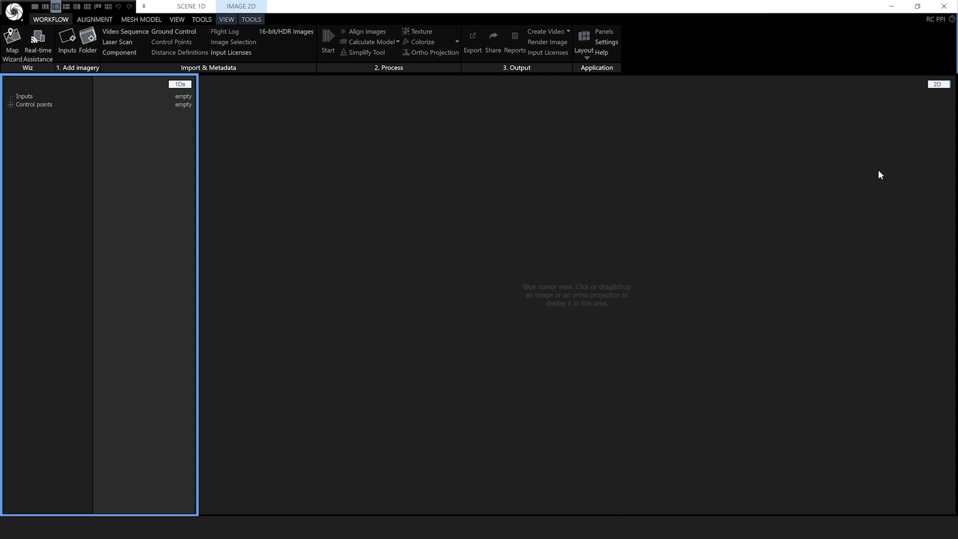
{"action": "left_click", "coordinate": [939, 84]}
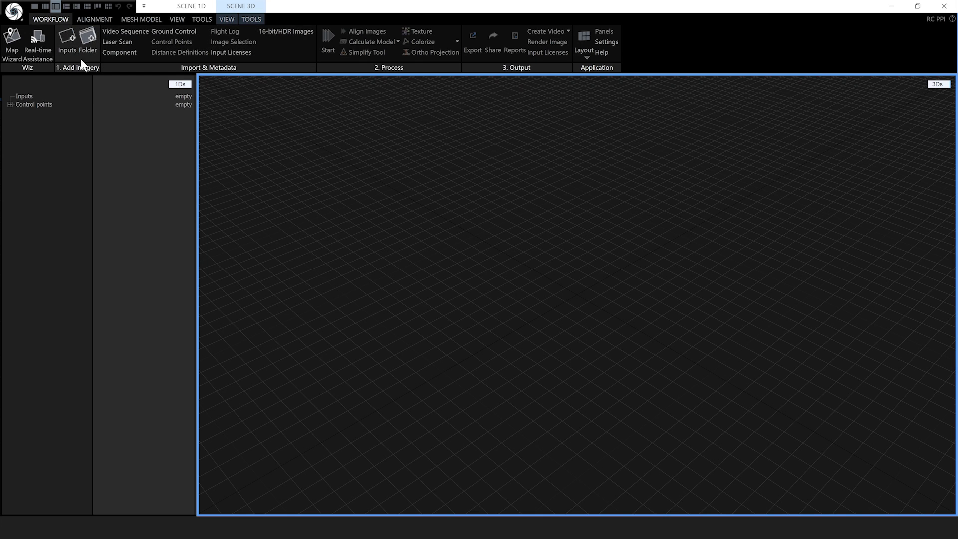
- Import all photos from the "side 1" folder inside PPI model tutorial > 20mpx
{"action": "left_click", "coordinate": [70, 46]}
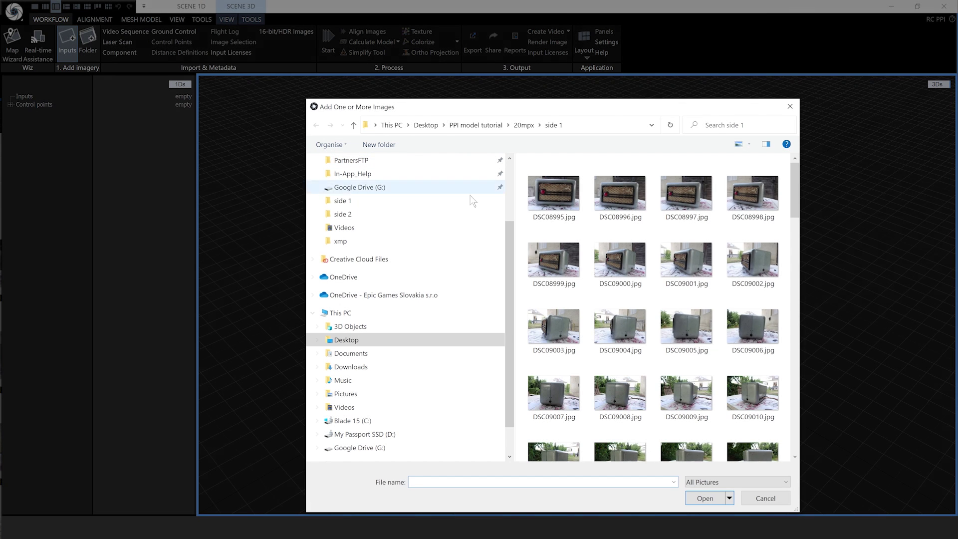
{"action": "left_click", "coordinate": [523, 125]}
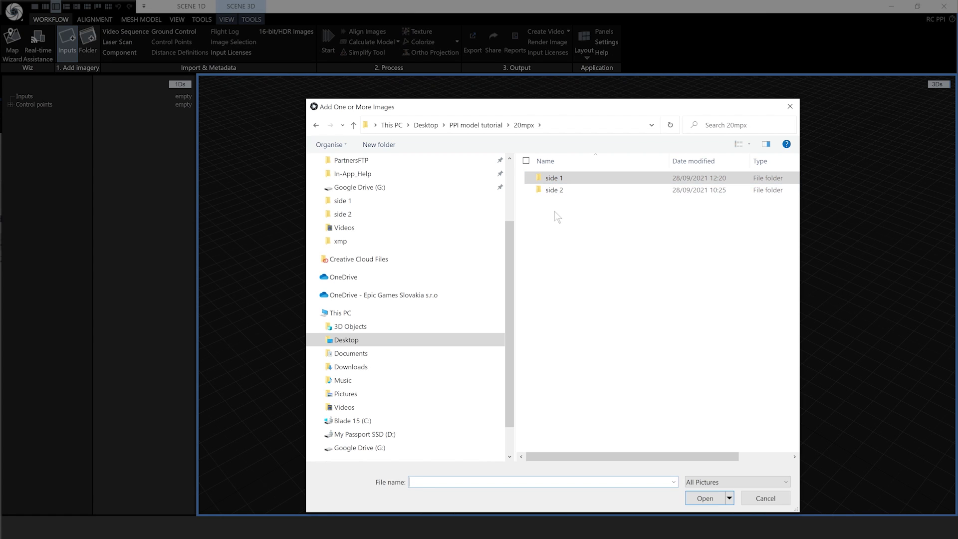
{"action": "double_click", "coordinate": [551, 179]}
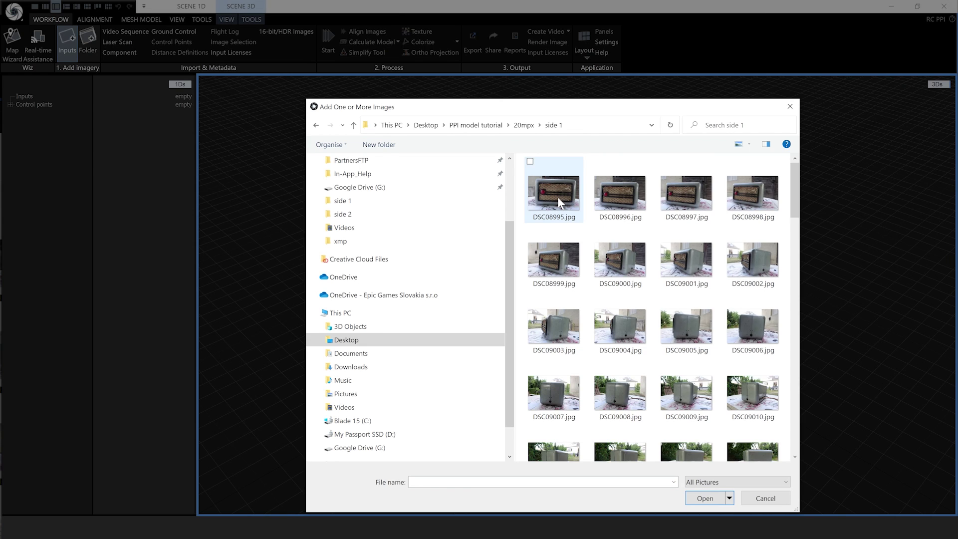
{"action": "left_click", "coordinate": [558, 197]}
{"action": "key", "text": "ctrl+a"}
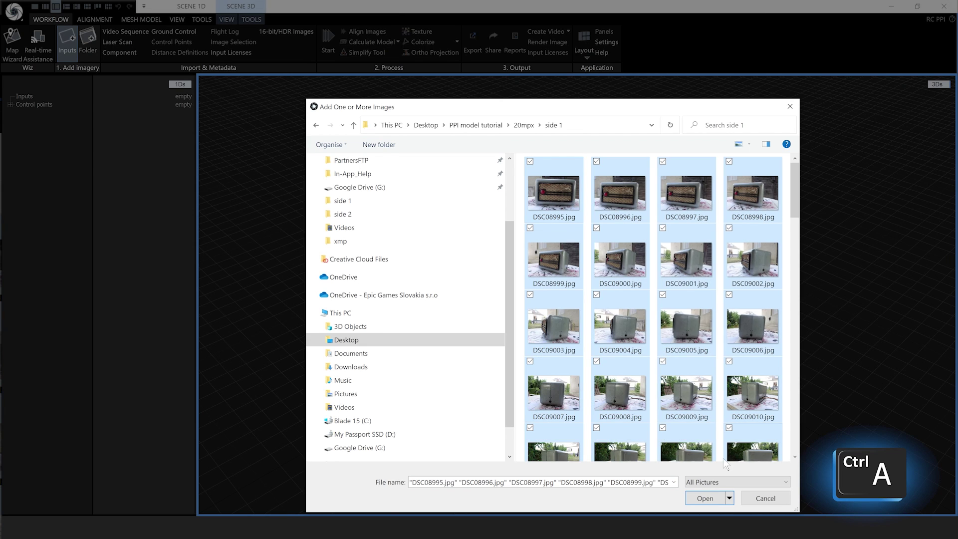
{"action": "left_click", "coordinate": [704, 498]}
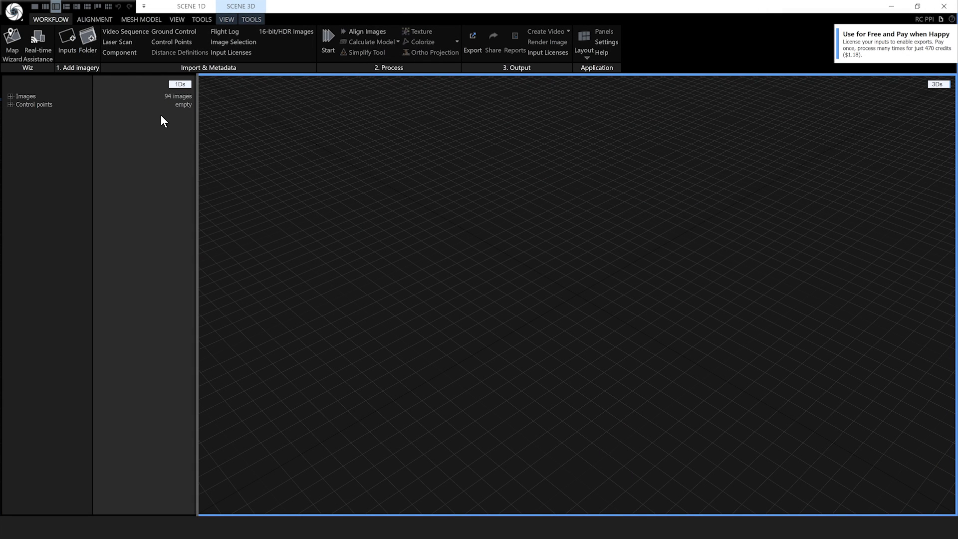
- Align the imported side 1 images
{"action": "left_click", "coordinate": [91, 21]}
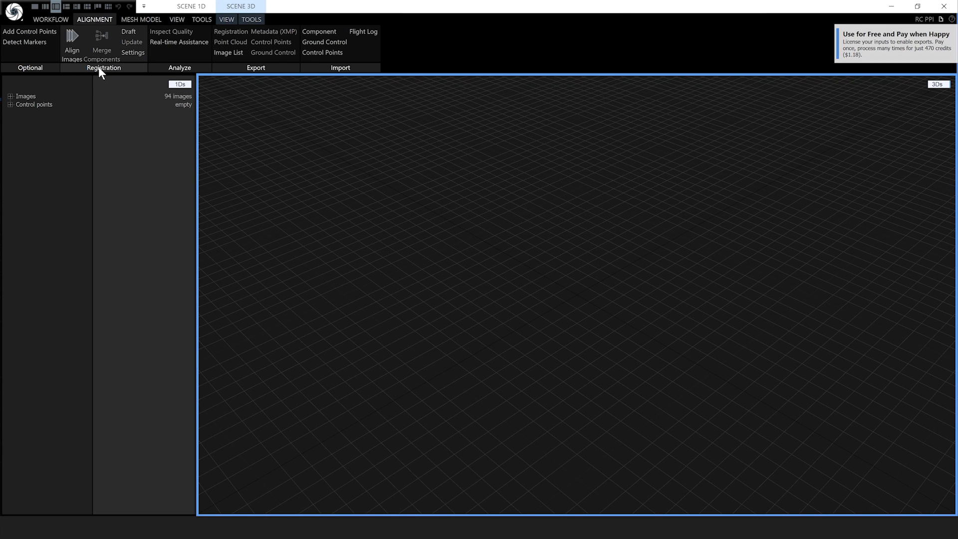
{"action": "left_click", "coordinate": [70, 54]}
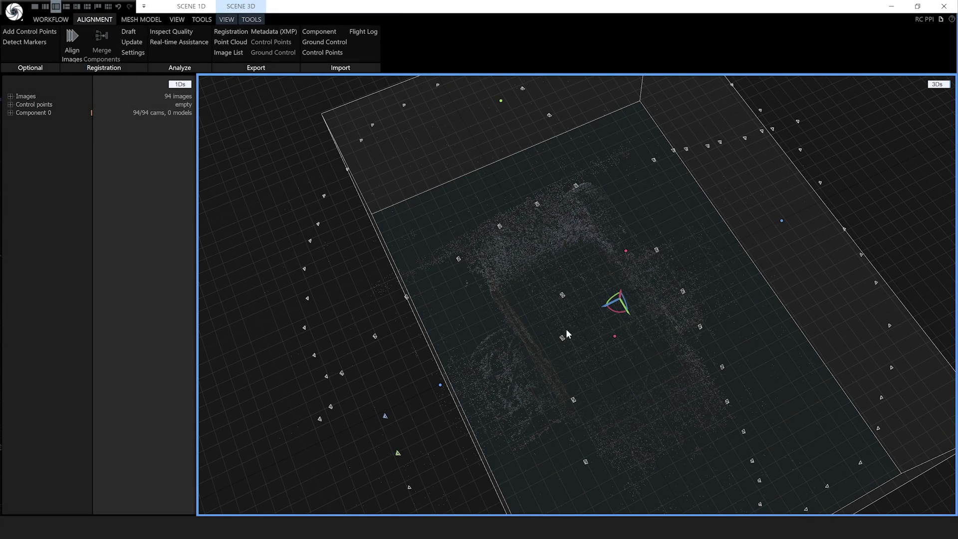
- Examine the sparse point cloud, the camera positions and the reconstruction region from several angles and distances
{"action": "left_click_drag", "start_coordinate": [561, 264], "coordinate": [616, 227]}
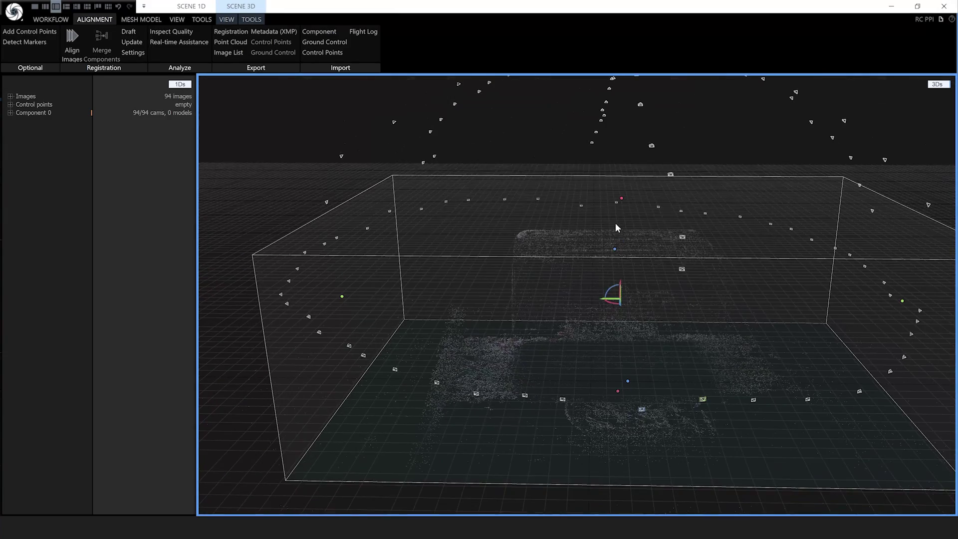
{"action": "left_click_drag", "start_coordinate": [615, 278], "coordinate": [564, 273]}
{"action": "scroll", "coordinate": [563, 197], "scroll_direction": "down", "scroll_amount": 5}
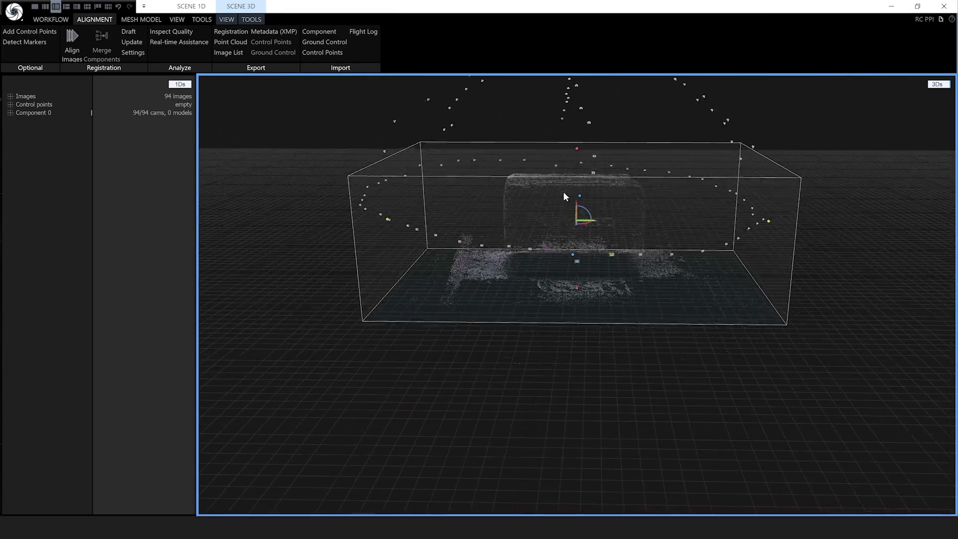
{"action": "scroll", "coordinate": [556, 349], "scroll_direction": "up", "scroll_amount": 5}
{"action": "scroll", "coordinate": [554, 246], "scroll_direction": "down", "scroll_amount": 4}
{"action": "scroll", "coordinate": [551, 247], "scroll_direction": "up", "scroll_amount": 2}
{"action": "scroll", "coordinate": [550, 257], "scroll_direction": "down", "scroll_amount": 3}
{"action": "scroll", "coordinate": [550, 257], "scroll_direction": "up", "scroll_amount": 5}
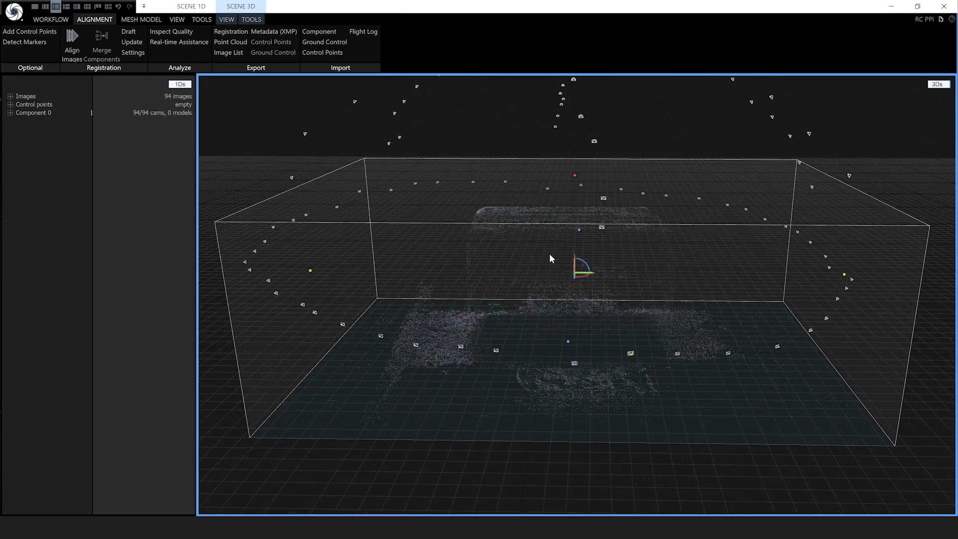
{"action": "scroll", "coordinate": [546, 257], "scroll_direction": "down", "scroll_amount": 2}
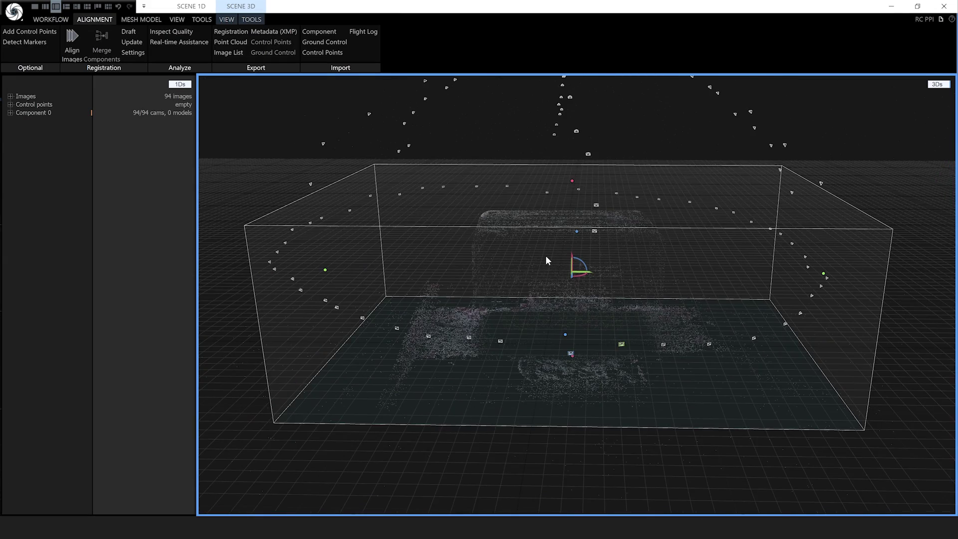
{"action": "left_click_drag", "start_coordinate": [561, 257], "coordinate": [574, 278]}
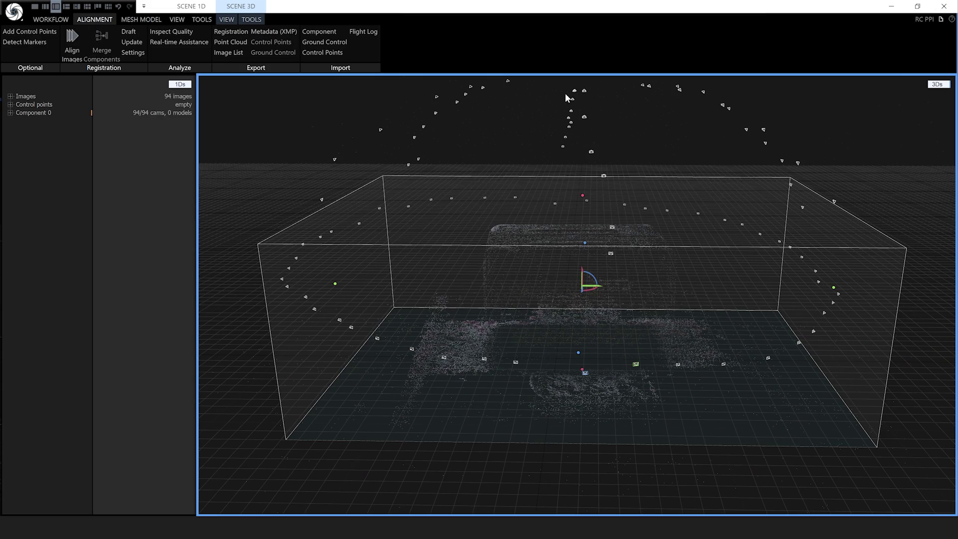
- Shrink the reconstruction region on its sides so that it closely encloses the radio in the sparse point cloud
{"action": "left_click_drag", "start_coordinate": [522, 283], "coordinate": [565, 300]}
{"action": "left_click_drag", "start_coordinate": [627, 241], "coordinate": [587, 268]}
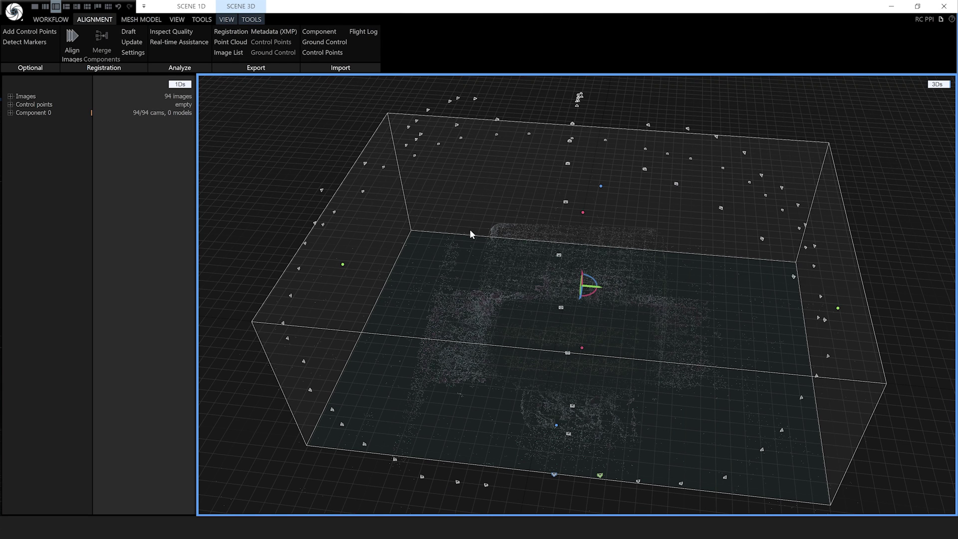
{"action": "left_click_drag", "start_coordinate": [837, 308], "coordinate": [701, 311]}
{"action": "left_click_drag", "start_coordinate": [343, 268], "coordinate": [439, 274]}
{"action": "left_click_drag", "start_coordinate": [529, 291], "coordinate": [590, 331]}
{"action": "left_click_drag", "start_coordinate": [745, 254], "coordinate": [713, 259]}
{"action": "left_click_drag", "start_coordinate": [408, 313], "coordinate": [495, 304]}
{"action": "left_click_drag", "start_coordinate": [603, 322], "coordinate": [537, 333]}
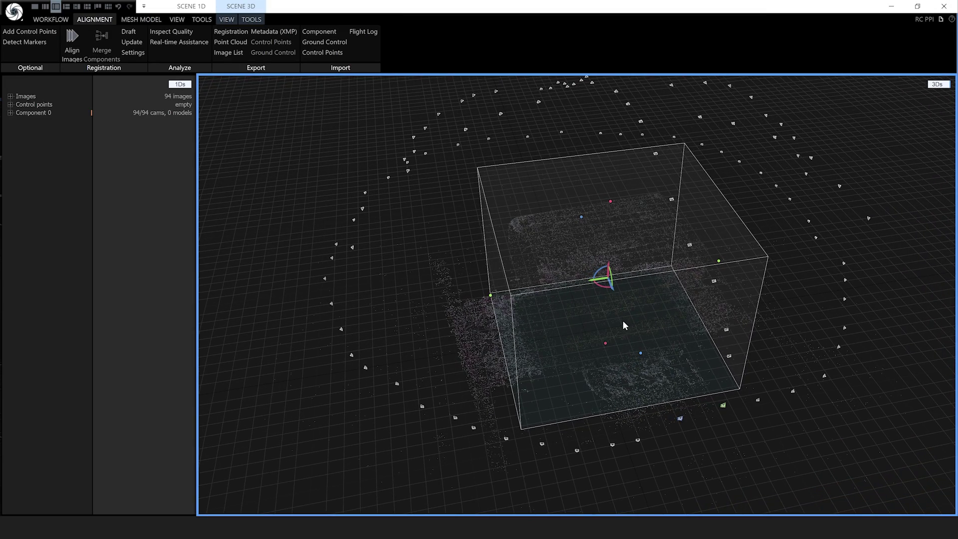
{"action": "left_click_drag", "start_coordinate": [665, 337], "coordinate": [649, 325]}
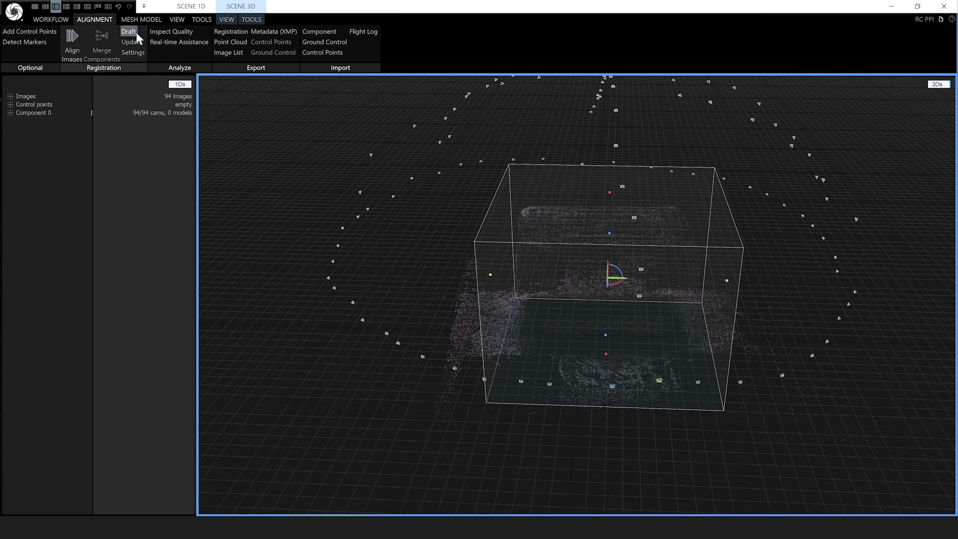
- Reconstruct a low-detail preview model inside the reconstruction region and inspect the resulting mesh
{"action": "left_click", "coordinate": [145, 17]}
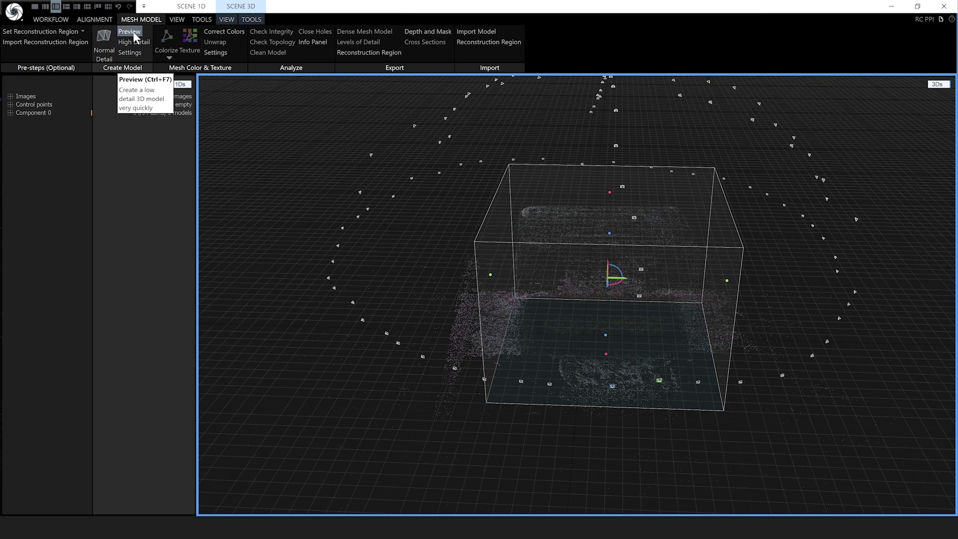
{"action": "left_click_drag", "start_coordinate": [552, 288], "coordinate": [530, 280]}
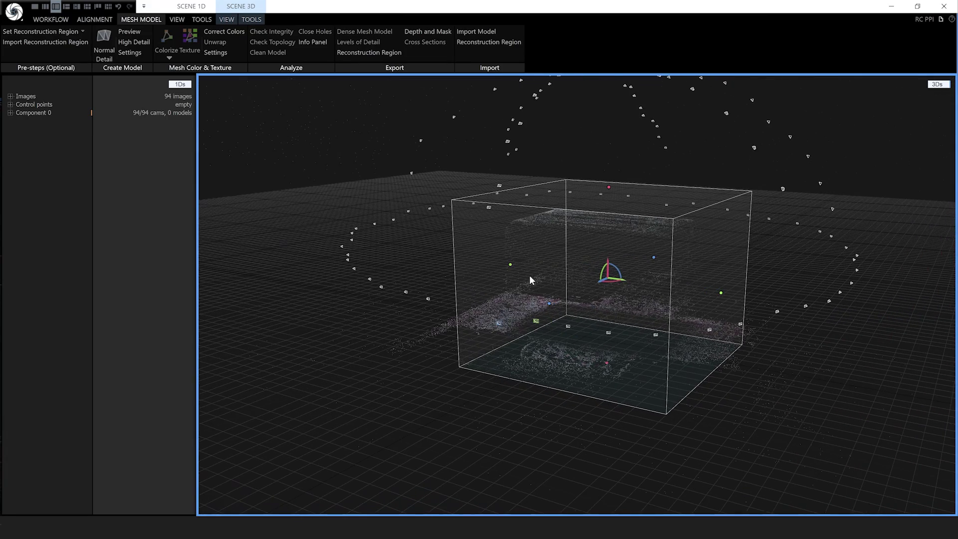
{"action": "left_click", "coordinate": [131, 34]}
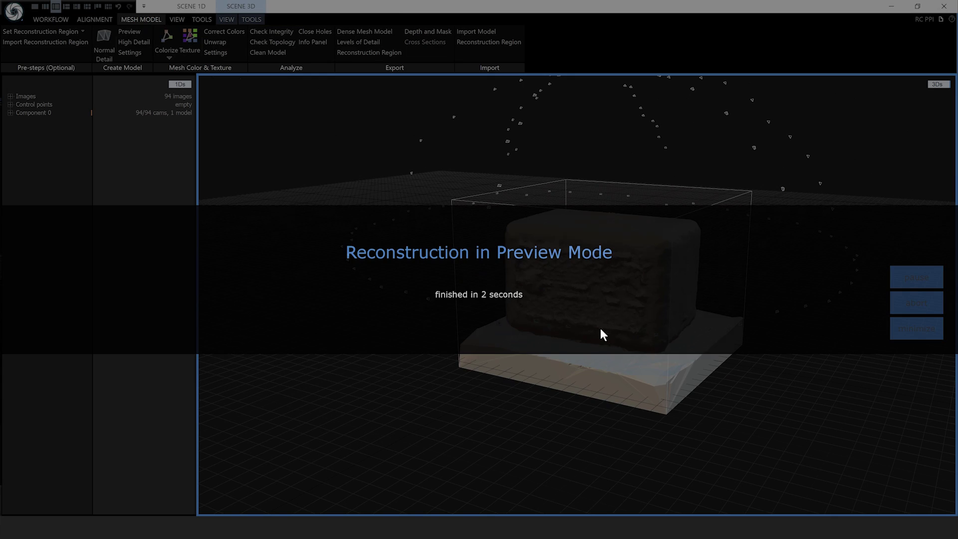
{"action": "mouse_move", "coordinate": [591, 316]}
{"action": "left_mouse_down"}
{"action": "mouse_move", "coordinate": [612, 344]}
{"action": "mouse_move", "coordinate": [608, 328]}
{"action": "left_mouse_up"}
{"action": "scroll", "coordinate": [622, 364], "scroll_direction": "up", "scroll_amount": 2}
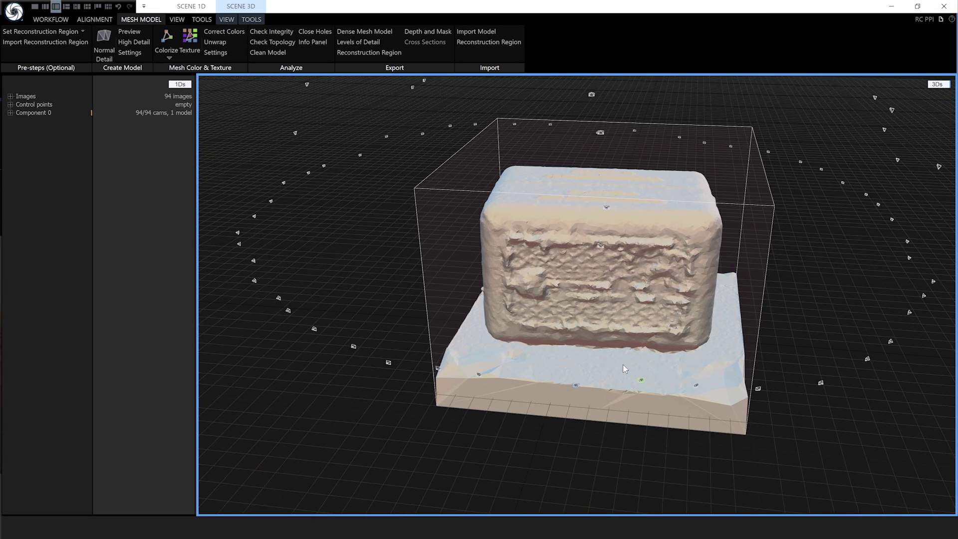
{"action": "scroll", "coordinate": [622, 364], "scroll_direction": "up", "scroll_amount": 1}
{"action": "left_click_drag", "start_coordinate": [600, 281], "coordinate": [600, 279]}
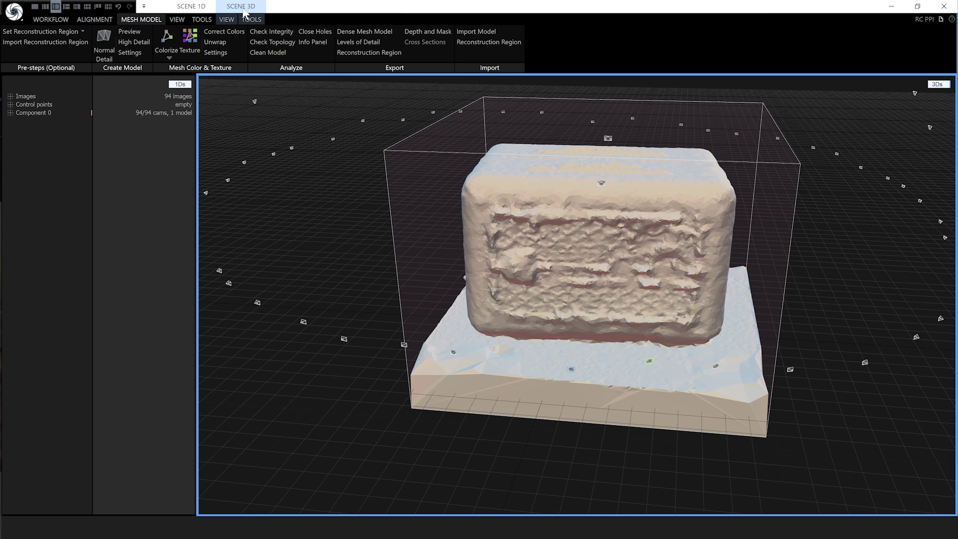
- Lasso-select the front part of the ground slab beneath the radio on the preview mesh
{"action": "left_click", "coordinate": [251, 19]}
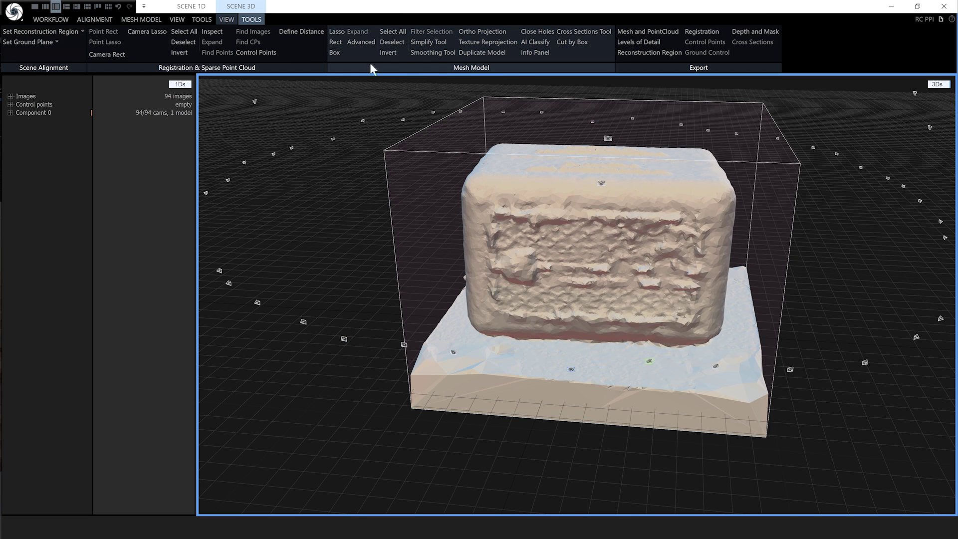
{"action": "left_click", "coordinate": [338, 32]}
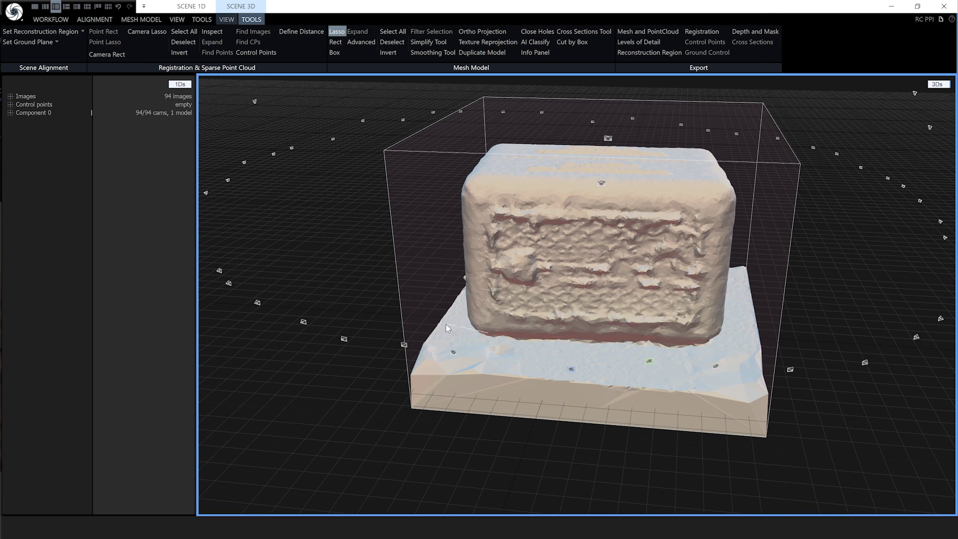
{"action": "mouse_move", "coordinate": [395, 327]}
{"action": "left_mouse_down"}
{"action": "mouse_move", "coordinate": [340, 365]}
{"action": "mouse_move", "coordinate": [328, 392]}
{"action": "mouse_move", "coordinate": [331, 427]}
{"action": "mouse_move", "coordinate": [369, 457]}
{"action": "mouse_move", "coordinate": [519, 496]}
{"action": "mouse_move", "coordinate": [709, 496]}
{"action": "mouse_move", "coordinate": [847, 430]}
{"action": "mouse_move", "coordinate": [888, 346]}
{"action": "left_mouse_up"}
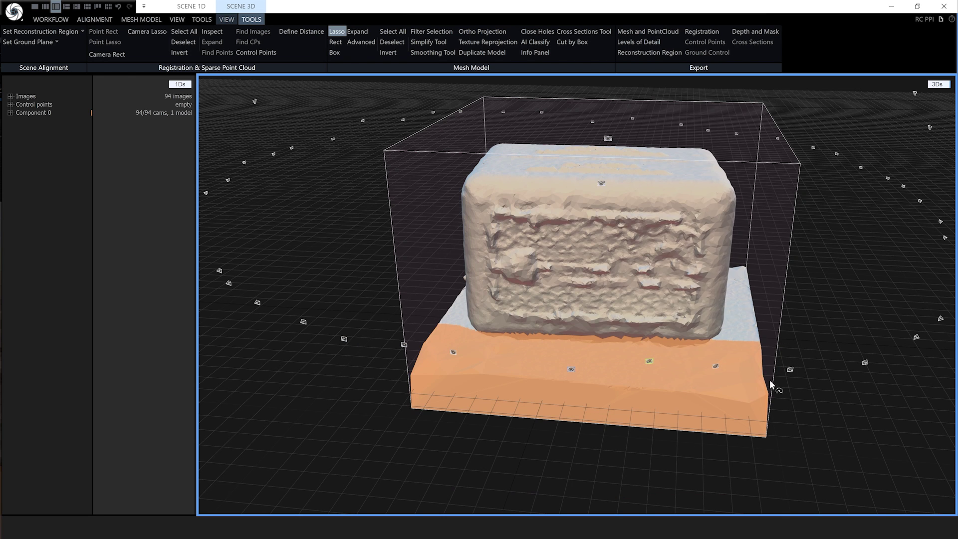
- Add the remaining sides of the ground slab to the lasso selection, working from both ends of the radio
{"action": "left_click_drag", "start_coordinate": [500, 373], "coordinate": [582, 381]}
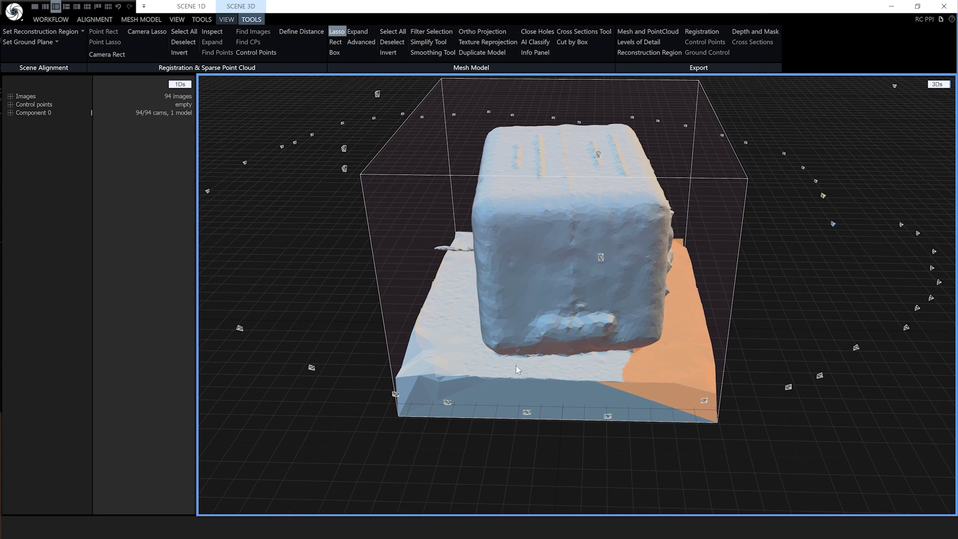
{"action": "key", "text": "ctrl"}
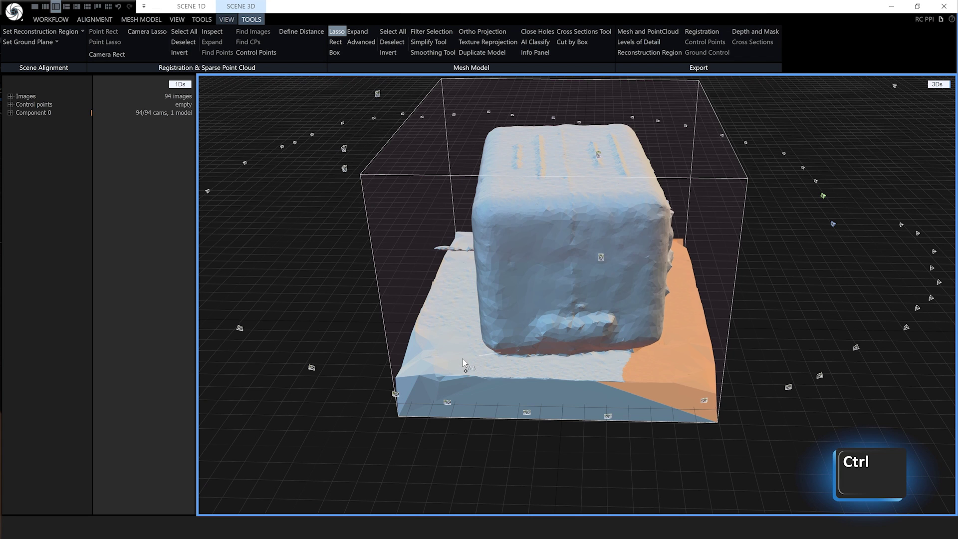
{"action": "mouse_move", "coordinate": [391, 364]}
{"action": "left_mouse_down", "text": "ctrl"}
{"action": "mouse_move", "coordinate": [393, 496]}
{"action": "mouse_move", "coordinate": [639, 502]}
{"action": "mouse_move", "coordinate": [798, 485]}
{"action": "mouse_move", "coordinate": [897, 410]}
{"action": "mouse_move", "coordinate": [916, 327]}
{"action": "left_mouse_up", "text": "ctrl"}
{"action": "mouse_move", "coordinate": [473, 381]}
{"action": "left_mouse_down"}
{"action": "mouse_move", "coordinate": [570, 372]}
{"action": "mouse_move", "coordinate": [439, 359]}
{"action": "mouse_move", "coordinate": [262, 415]}
{"action": "mouse_move", "coordinate": [534, 504]}
{"action": "mouse_move", "coordinate": [938, 353]}
{"action": "mouse_move", "coordinate": [423, 348]}
{"action": "left_mouse_up"}
{"action": "mouse_move", "coordinate": [453, 394]}
{"action": "left_mouse_down"}
{"action": "mouse_move", "coordinate": [533, 395]}
{"action": "mouse_move", "coordinate": [524, 386]}
{"action": "left_mouse_up"}
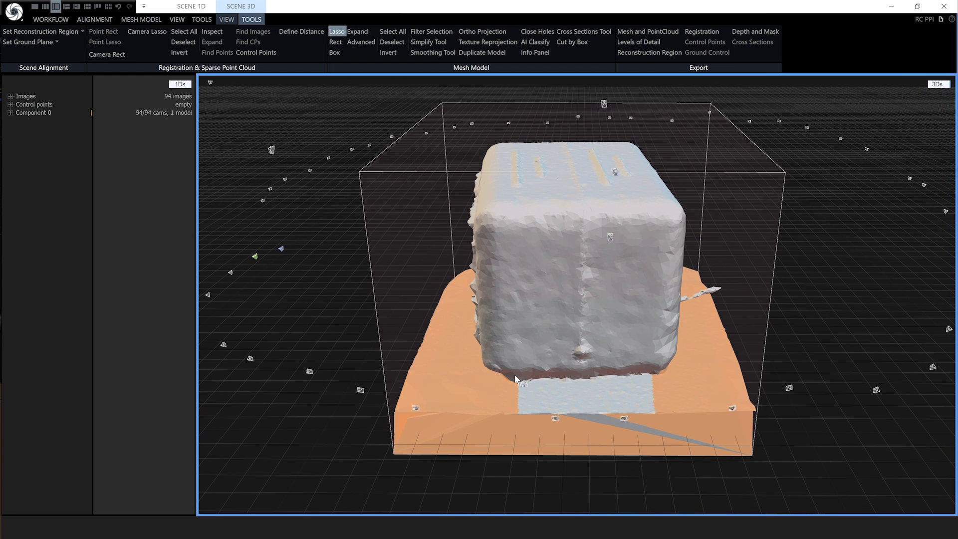
{"action": "key", "text": "ctrl"}
{"action": "mouse_move", "coordinate": [418, 396]}
{"action": "left_mouse_down", "text": "ctrl"}
{"action": "mouse_move", "coordinate": [337, 504]}
{"action": "mouse_move", "coordinate": [797, 513]}
{"action": "mouse_move", "coordinate": [953, 449]}
{"action": "mouse_move", "coordinate": [952, 355]}
{"action": "left_mouse_up", "text": "ctrl"}
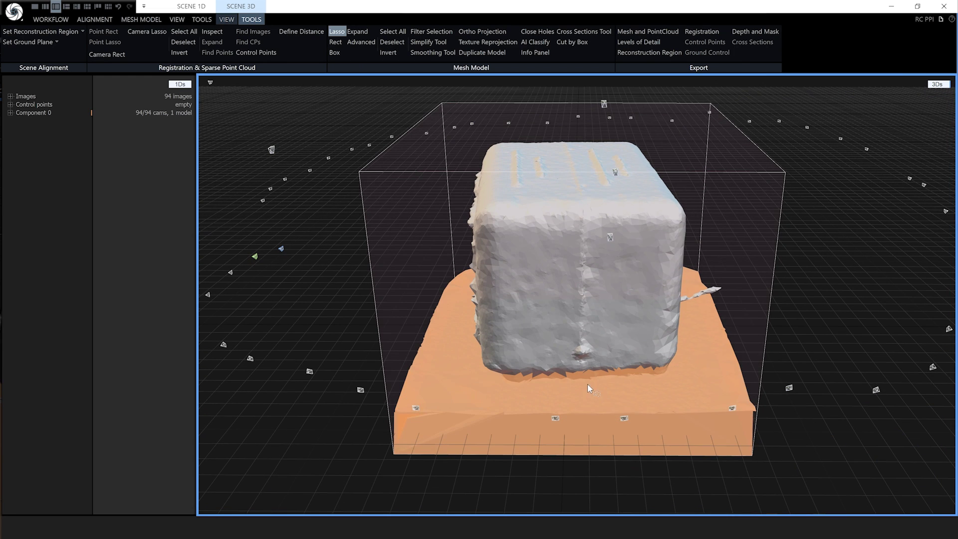
- Add the stray piece beside the radio to the selection and filter all selected triangles out of the mesh
{"action": "left_click_drag", "start_coordinate": [866, 342], "coordinate": [845, 342]}
{"action": "left_click_drag", "start_coordinate": [756, 350], "coordinate": [759, 352]}
{"action": "mouse_move", "coordinate": [699, 288]}
{"action": "left_mouse_down", "text": "ctrl"}
{"action": "mouse_move", "coordinate": [728, 327]}
{"action": "mouse_move", "coordinate": [677, 330]}
{"action": "left_mouse_up", "text": "ctrl"}
{"action": "mouse_move", "coordinate": [669, 294]}
{"action": "left_mouse_down", "text": "ctrl"}
{"action": "mouse_move", "coordinate": [701, 350]}
{"action": "mouse_move", "coordinate": [738, 333]}
{"action": "mouse_move", "coordinate": [831, 338]}
{"action": "mouse_move", "coordinate": [801, 352]}
{"action": "mouse_move", "coordinate": [768, 345]}
{"action": "mouse_move", "coordinate": [781, 340]}
{"action": "mouse_move", "coordinate": [752, 356]}
{"action": "left_mouse_up", "text": "ctrl"}
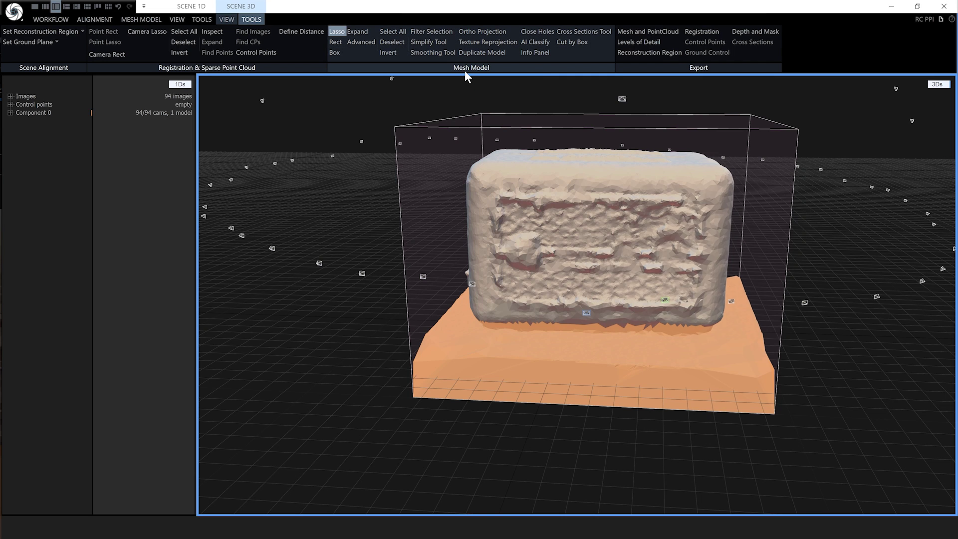
{"action": "left_click", "coordinate": [430, 32]}
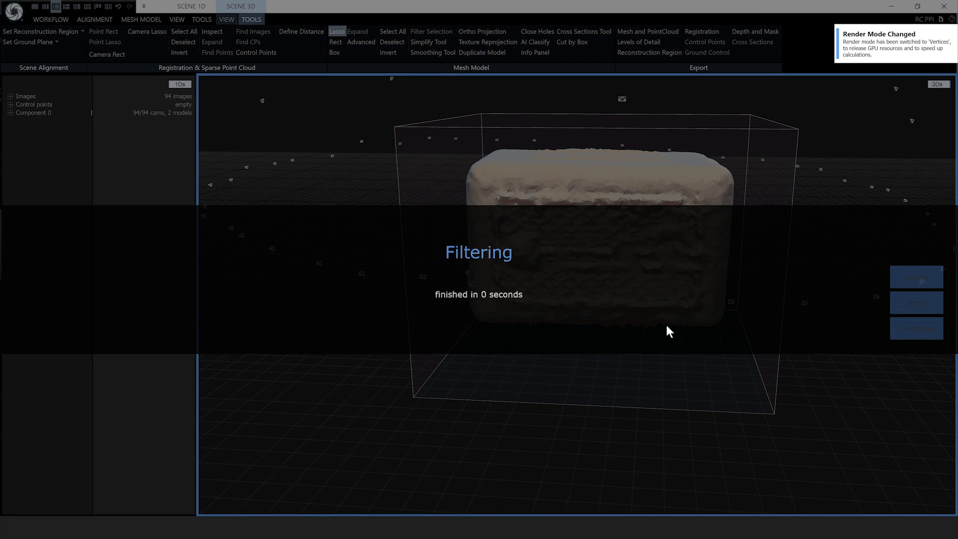
{"action": "left_click_drag", "start_coordinate": [683, 281], "coordinate": [716, 278]}
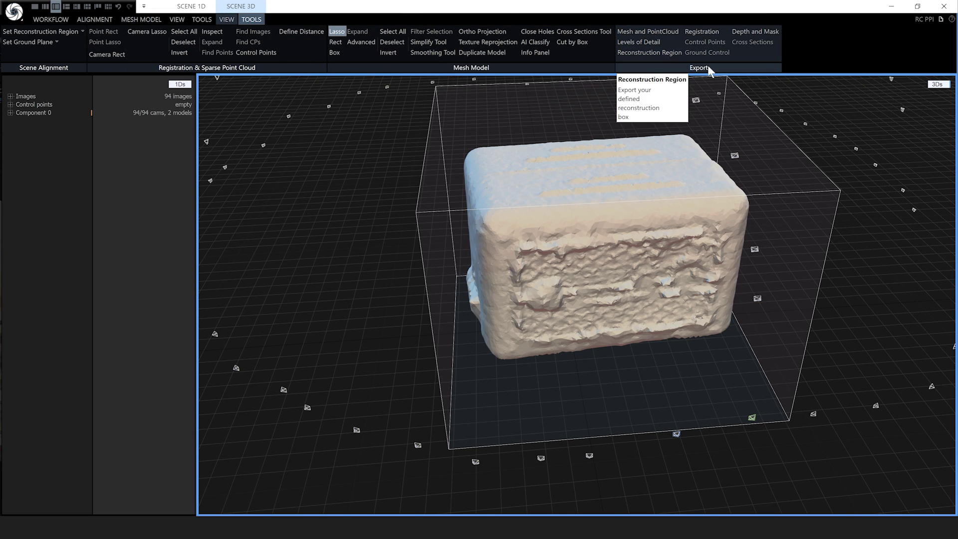
- Export mesh masks without camera depths to the "side 1" folder, keeping the original file naming
{"action": "left_click", "coordinate": [755, 32]}
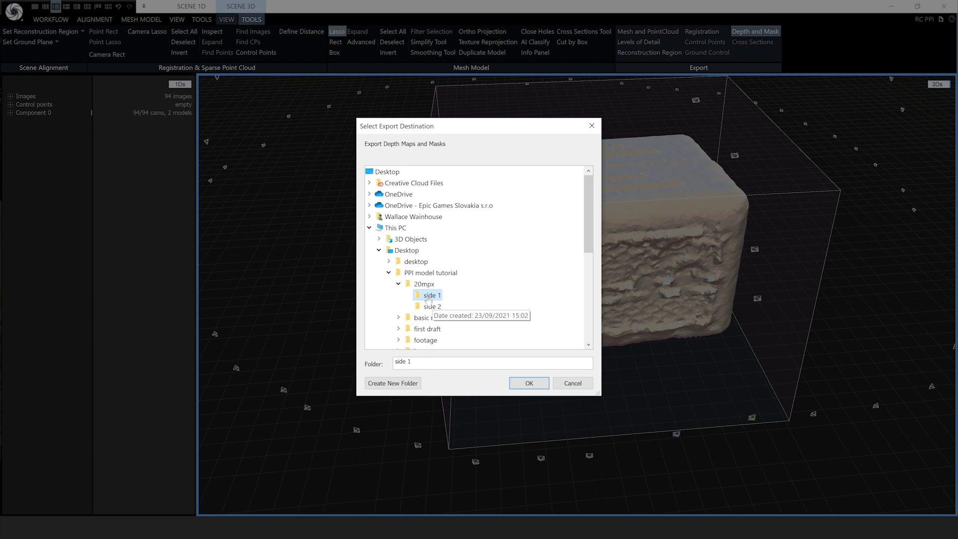
{"action": "left_click", "coordinate": [529, 383]}
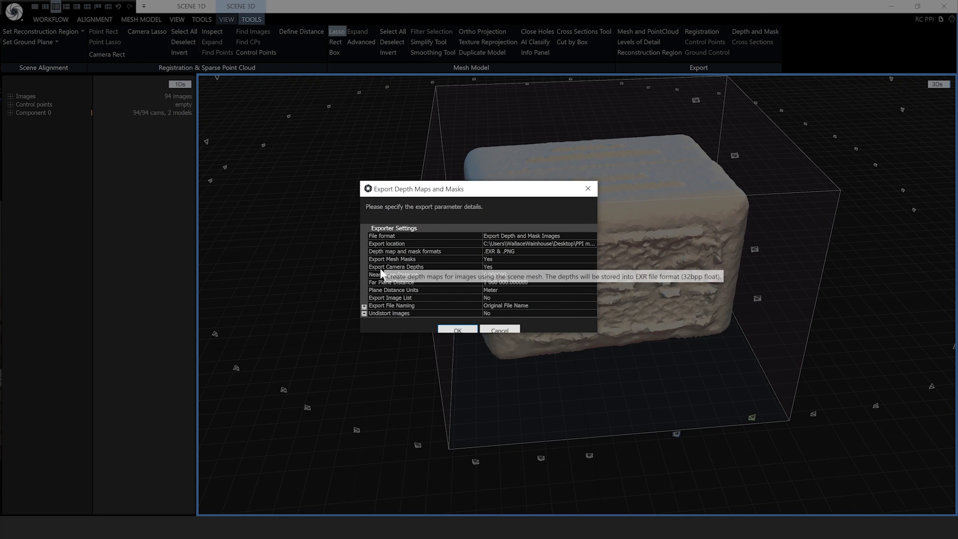
{"action": "left_click", "coordinate": [506, 267]}
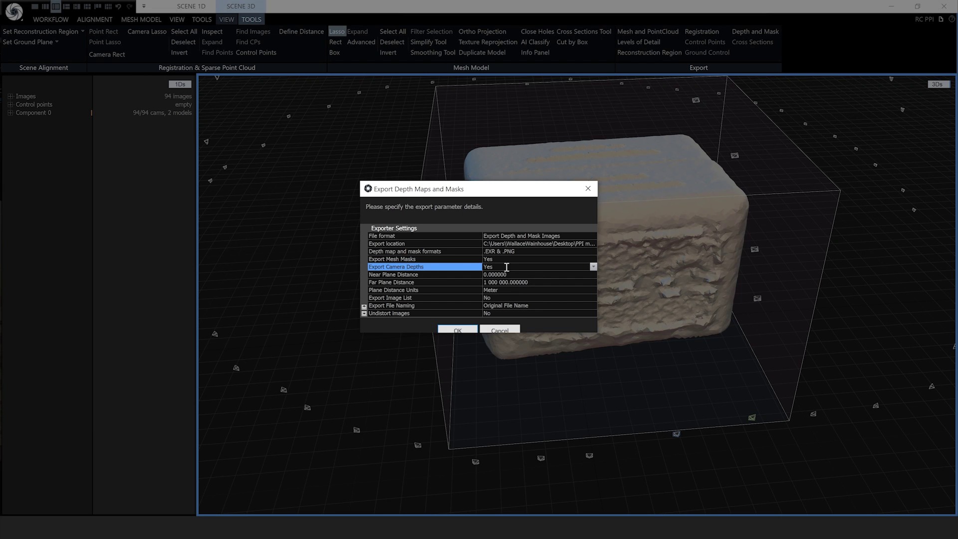
{"action": "left_click", "coordinate": [592, 267]}
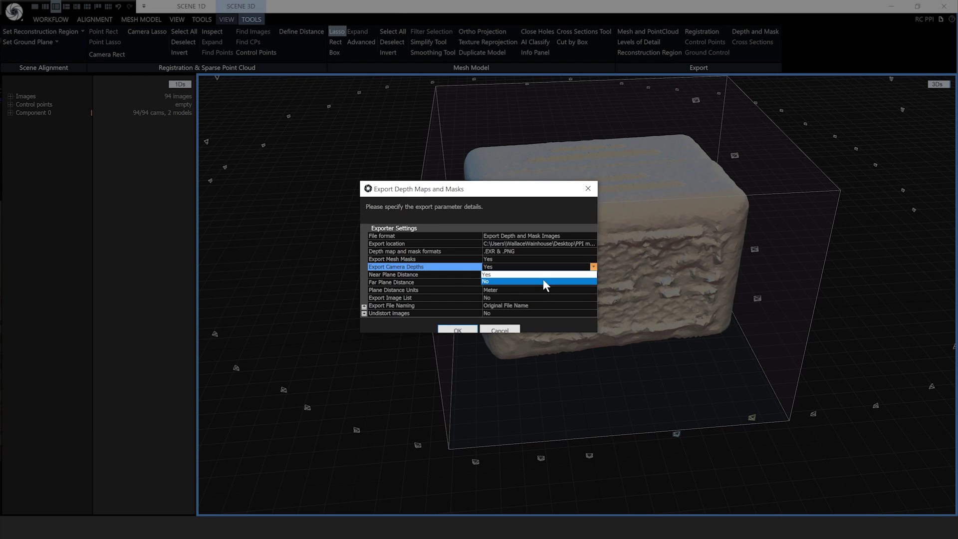
{"action": "left_click", "coordinate": [542, 280]}
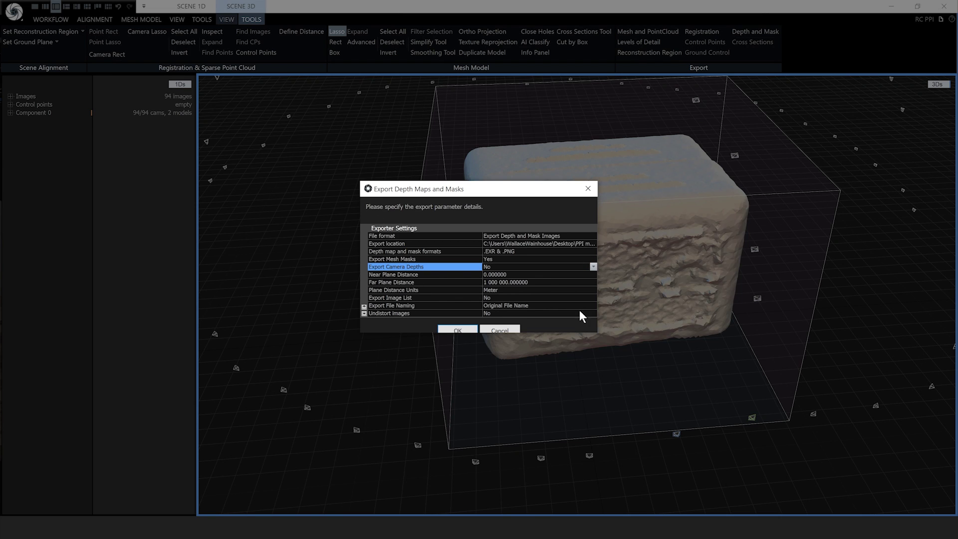
{"action": "left_click", "coordinate": [462, 329]}
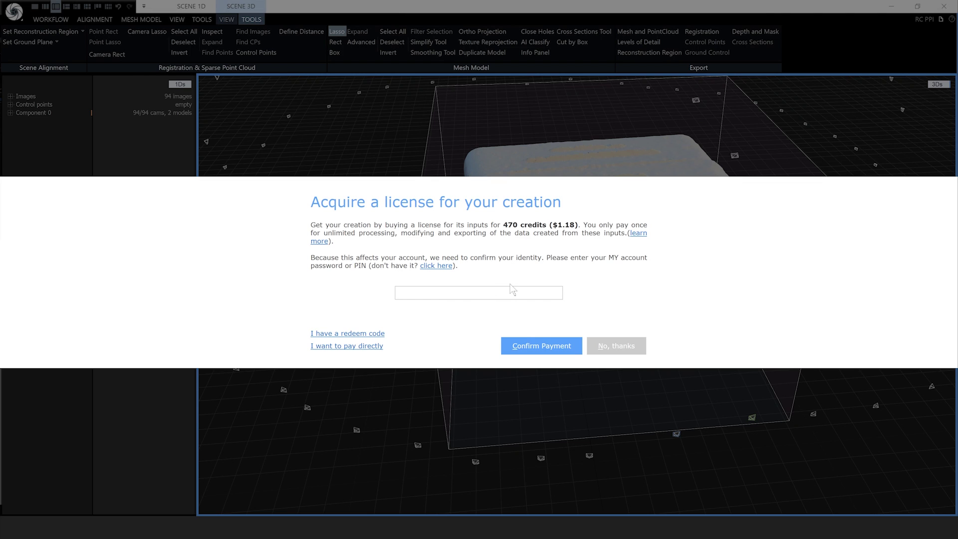
- Enter the account password or PIN and confirm the licence payment for the exported inputs
{"action": "type", "text": "•••"}
{"action": "left_click", "coordinate": [553, 349]}
{"action": "left_click", "coordinate": [617, 344]}
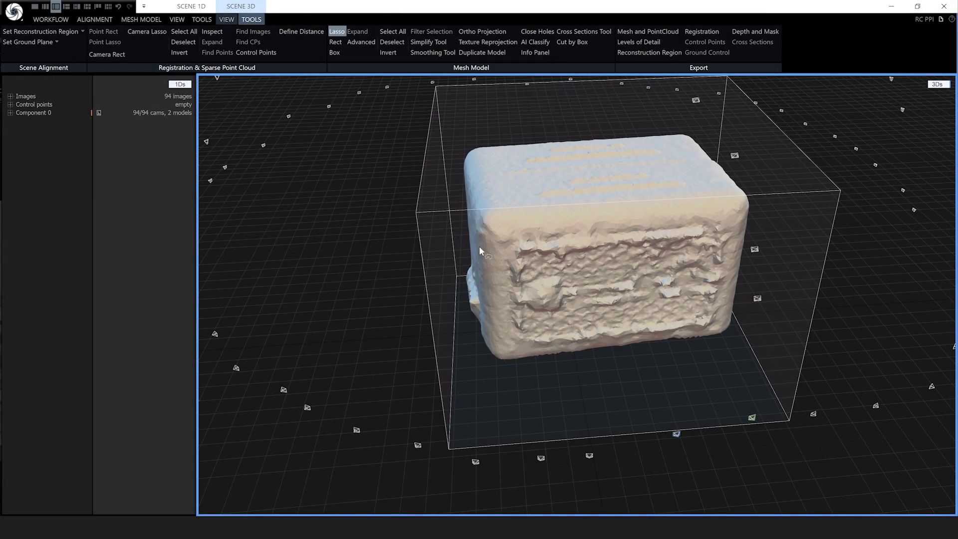
- Start a new project without saving the current one
{"action": "mouse_move", "coordinate": [583, 253]}
{"action": "left_mouse_down"}
{"action": "mouse_move", "coordinate": [573, 269]}
{"action": "mouse_move", "coordinate": [505, 248]}
{"action": "mouse_move", "coordinate": [594, 258]}
{"action": "left_mouse_up"}
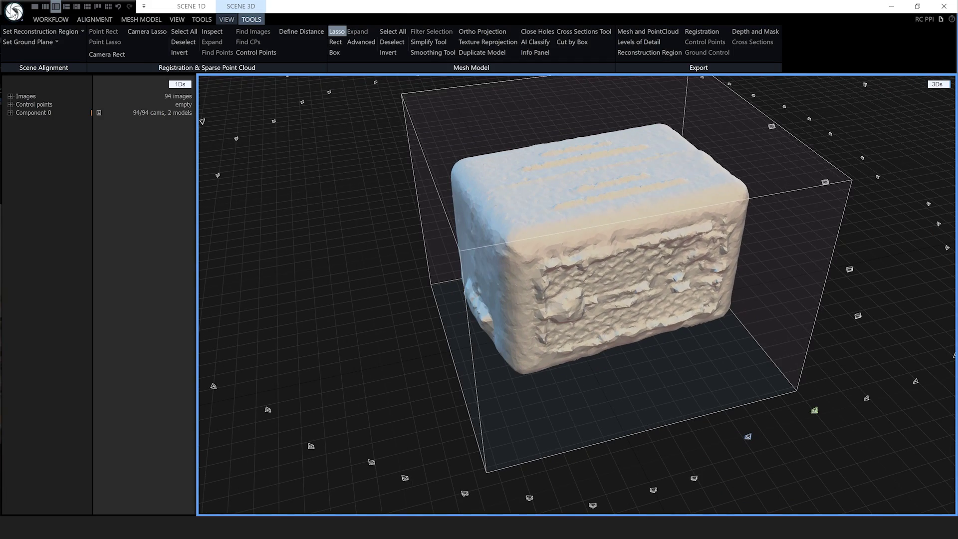
{"action": "left_click", "coordinate": [14, 11]}
{"action": "left_click", "coordinate": [28, 39]}
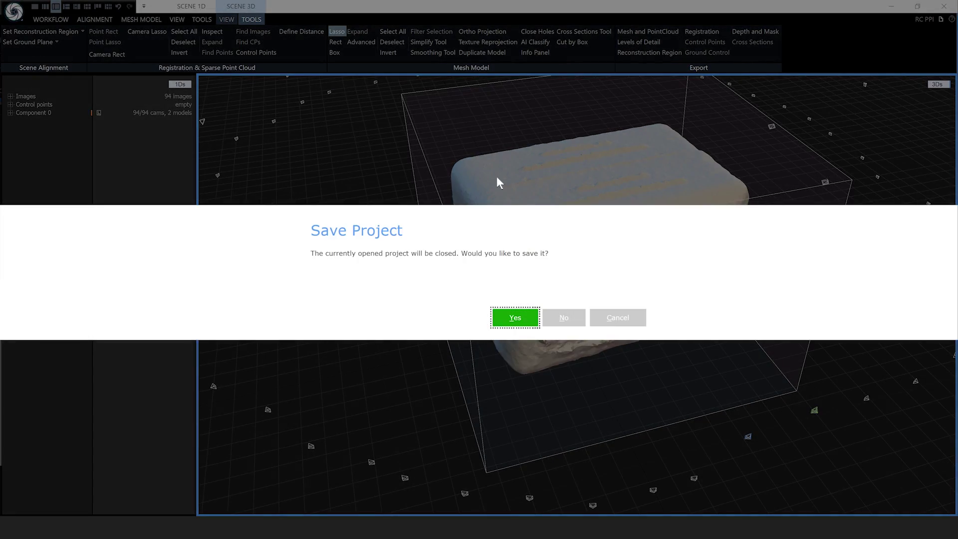
{"action": "left_click", "coordinate": [563, 318]}
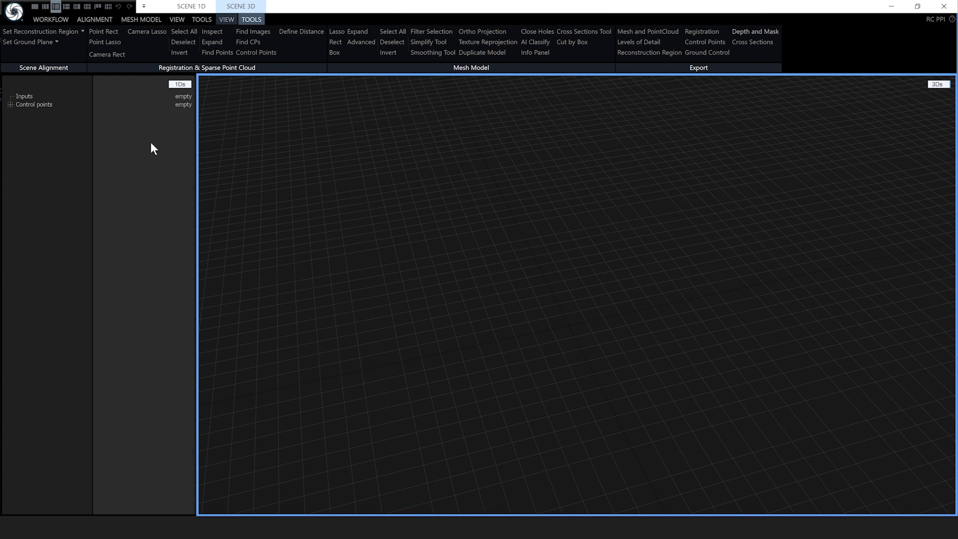
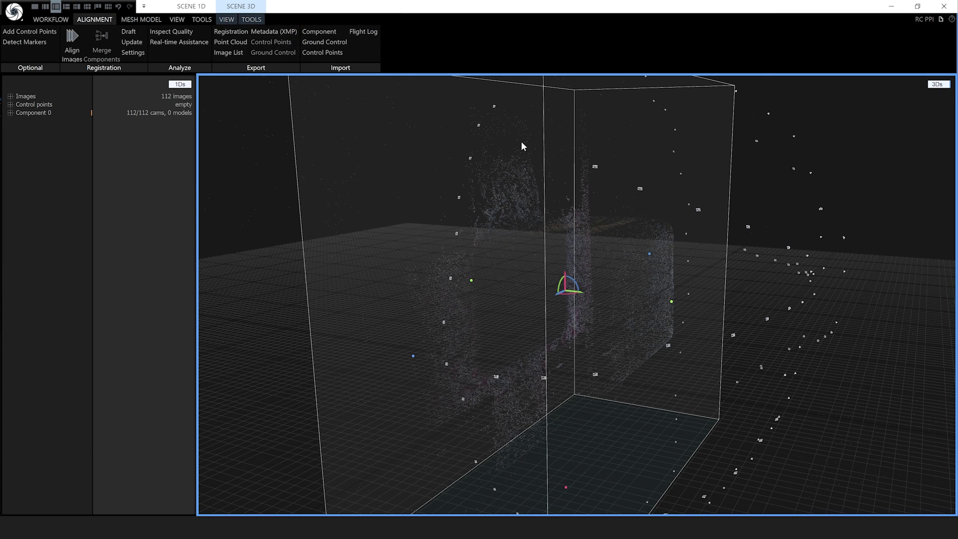
- Rotate the newly aligned scene with the Set Ground Plane tool until the surface under the radio lies level with the grid
{"action": "left_click", "coordinate": [246, 20]}
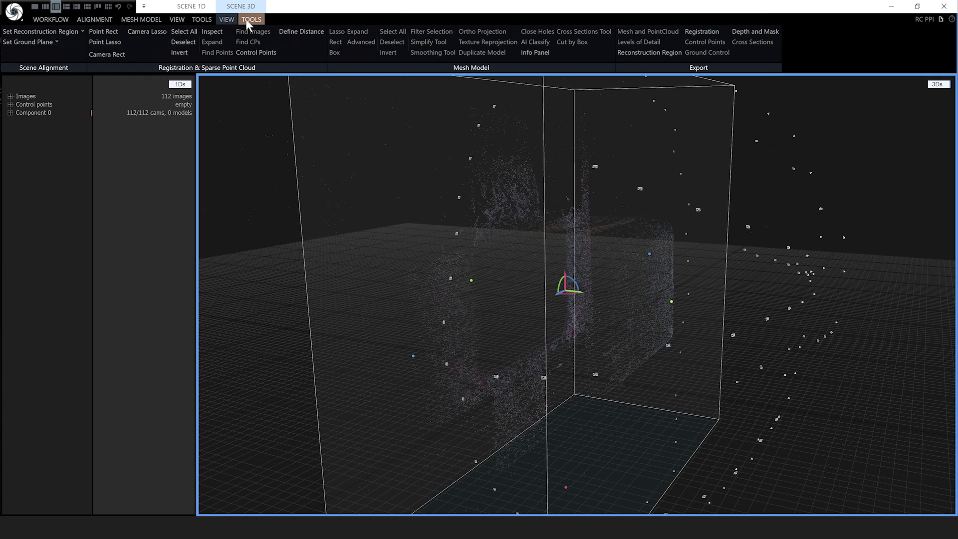
{"action": "left_click", "coordinate": [25, 42]}
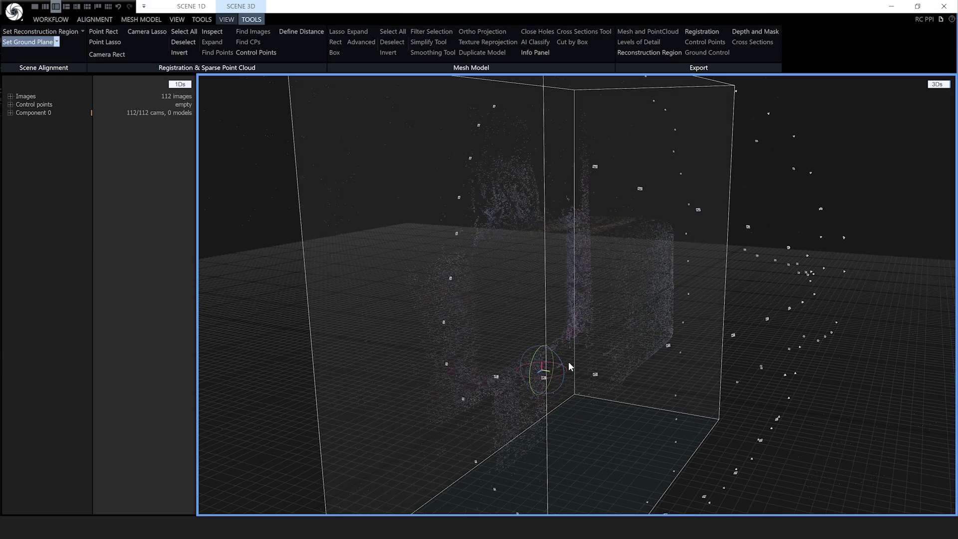
{"action": "scroll", "coordinate": [560, 369], "scroll_direction": "up", "scroll_amount": 4}
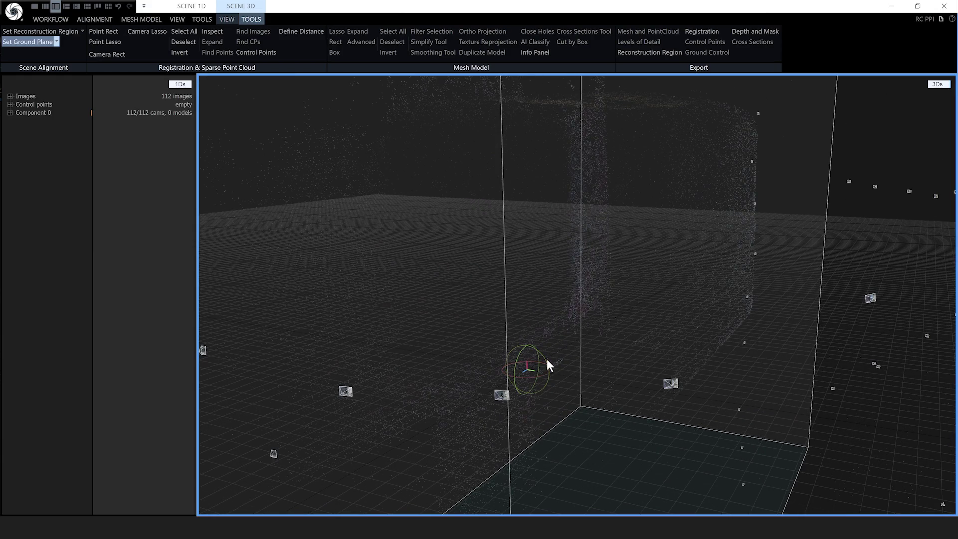
{"action": "left_click_drag", "start_coordinate": [544, 358], "coordinate": [504, 328]}
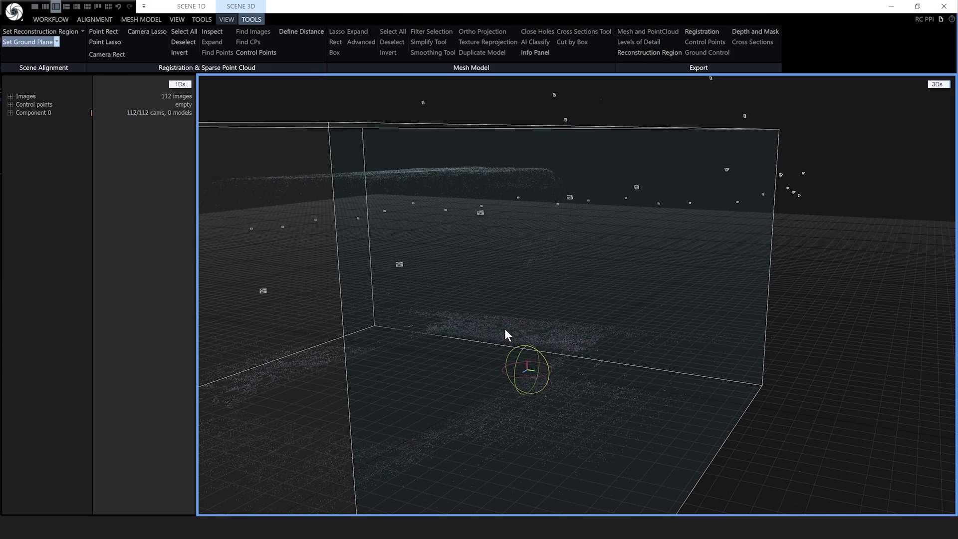
{"action": "scroll", "coordinate": [468, 408], "scroll_direction": "down", "scroll_amount": 3}
{"action": "left_click_drag", "start_coordinate": [467, 408], "coordinate": [519, 410]}
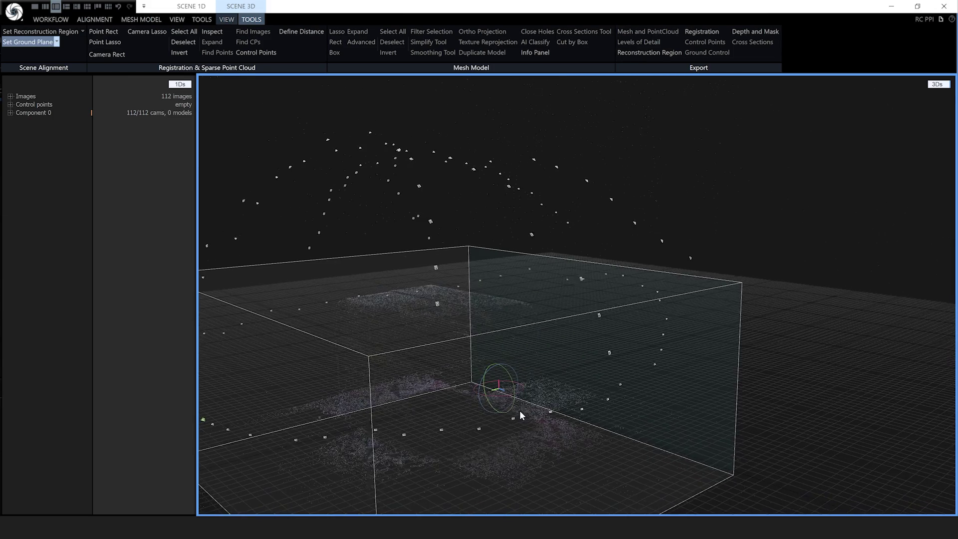
{"action": "left_click", "coordinate": [29, 43]}
{"action": "left_click_drag", "start_coordinate": [464, 382], "coordinate": [511, 406]}
{"action": "scroll", "coordinate": [509, 404], "scroll_direction": "down", "scroll_amount": 2}
{"action": "scroll", "coordinate": [509, 401], "scroll_direction": "down", "scroll_amount": 2}
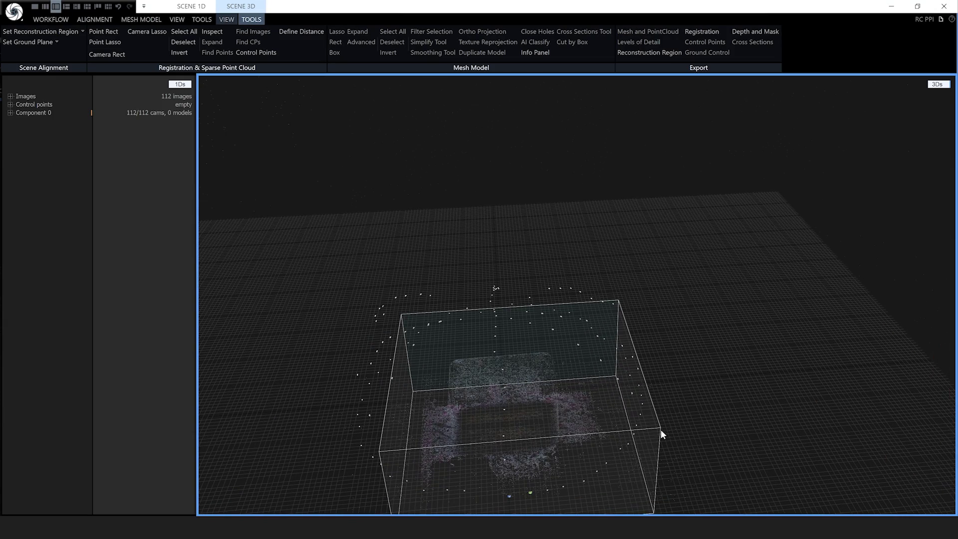
- Shrink the reconstruction region by pulling its sides in so it fits closely around the radio
{"action": "mouse_move", "coordinate": [660, 427]}
{"action": "scroll", "coordinate": [629, 412], "scroll_direction": "up", "scroll_amount": 3}
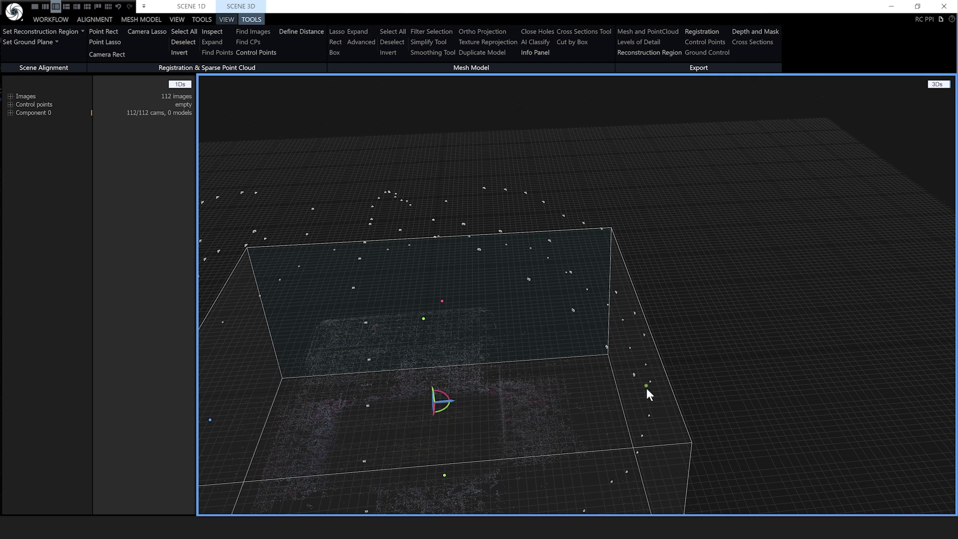
{"action": "left_click_drag", "start_coordinate": [645, 384], "coordinate": [556, 391]}
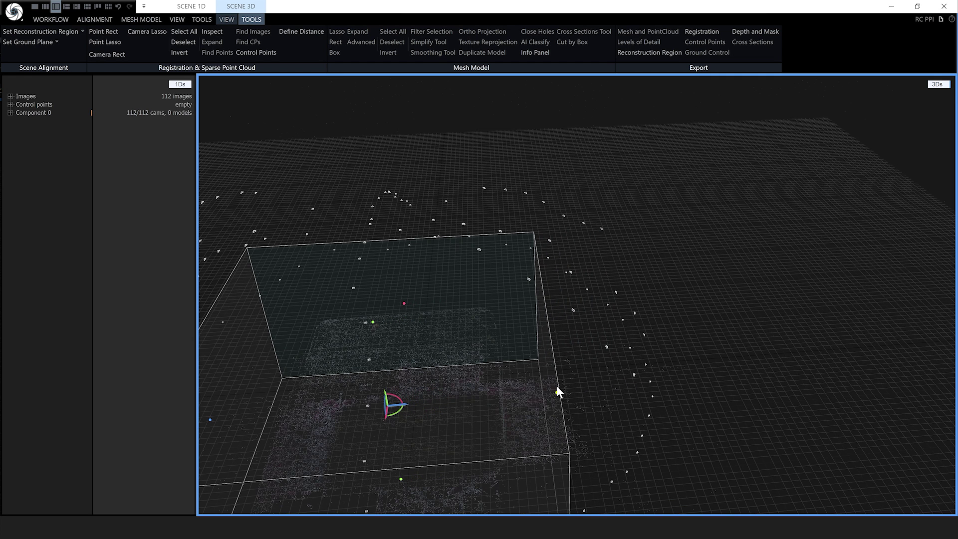
{"action": "left_click_drag", "start_coordinate": [213, 422], "coordinate": [257, 420]}
{"action": "left_click_drag", "start_coordinate": [348, 427], "coordinate": [449, 433]}
- Calculate a preview model of the radio inside the reconstruction region
{"action": "left_click", "coordinate": [141, 19]}
{"action": "left_click", "coordinate": [130, 31]}
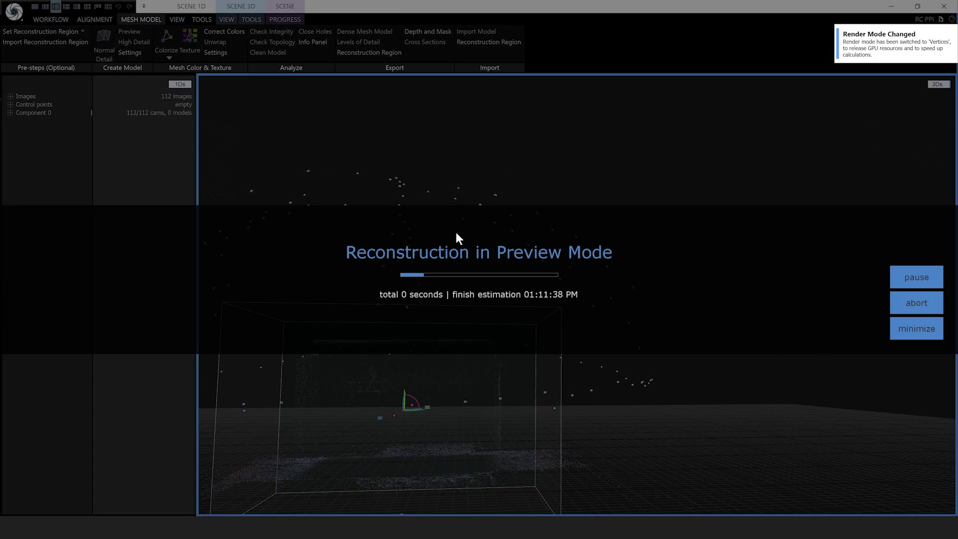
{"action": "left_click_drag", "start_coordinate": [489, 346], "coordinate": [437, 425]}
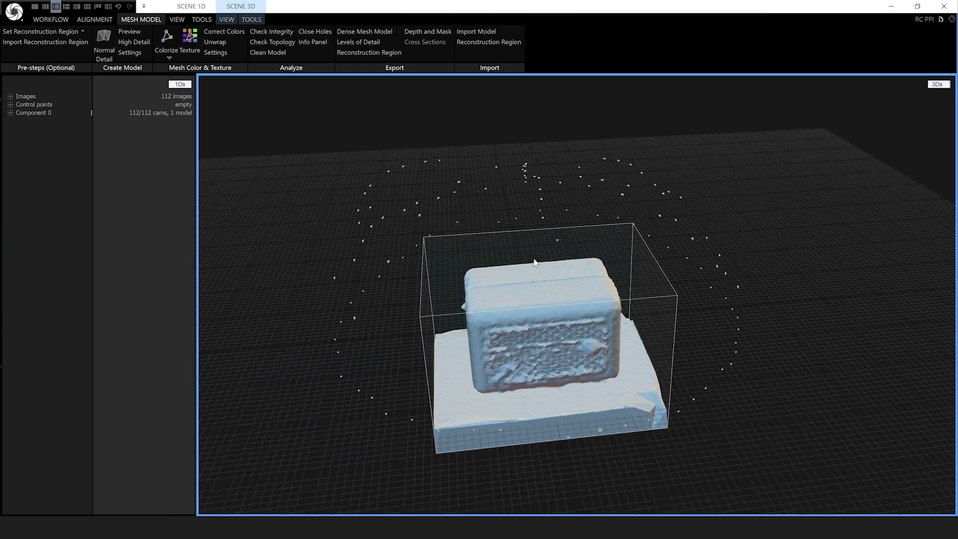
- Select the table surface on all sides of the radio with the mesh lasso and filter the selection out of the model
{"action": "left_click", "coordinate": [252, 19]}
{"action": "left_click", "coordinate": [336, 31]}
{"action": "mouse_move", "coordinate": [324, 404]}
{"action": "left_mouse_down"}
{"action": "mouse_move", "coordinate": [898, 414]}
{"action": "mouse_move", "coordinate": [818, 379]}
{"action": "left_mouse_up"}
{"action": "left_click_drag", "start_coordinate": [449, 379], "coordinate": [533, 349]}
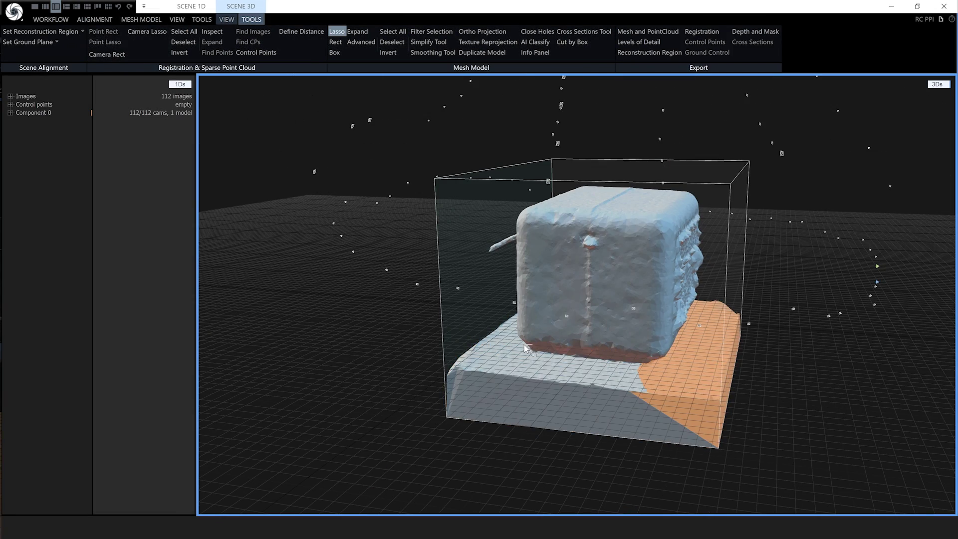
{"action": "left_click_drag", "start_coordinate": [524, 348], "coordinate": [925, 391]}
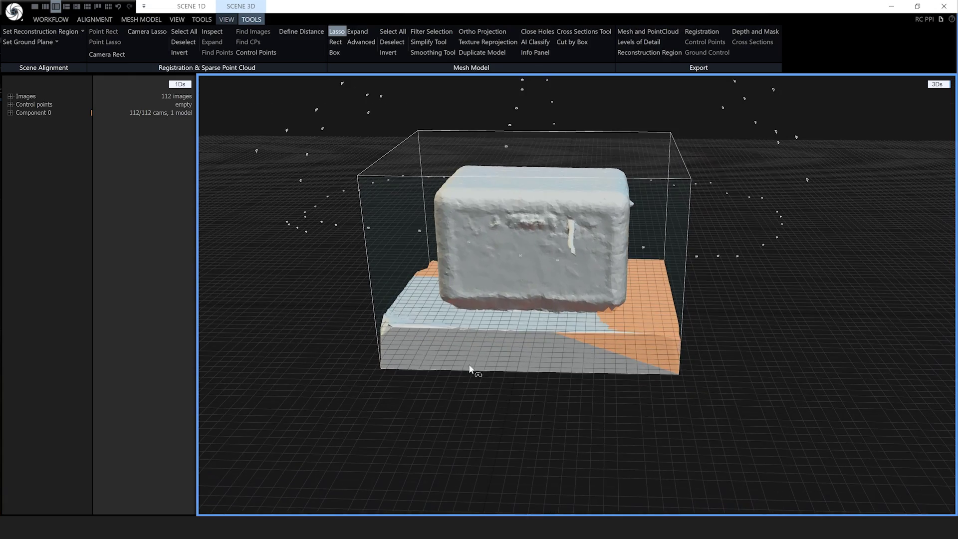
{"action": "mouse_move", "coordinate": [458, 309]}
{"action": "left_mouse_down"}
{"action": "mouse_move", "coordinate": [635, 454]}
{"action": "mouse_move", "coordinate": [502, 380]}
{"action": "left_mouse_up"}
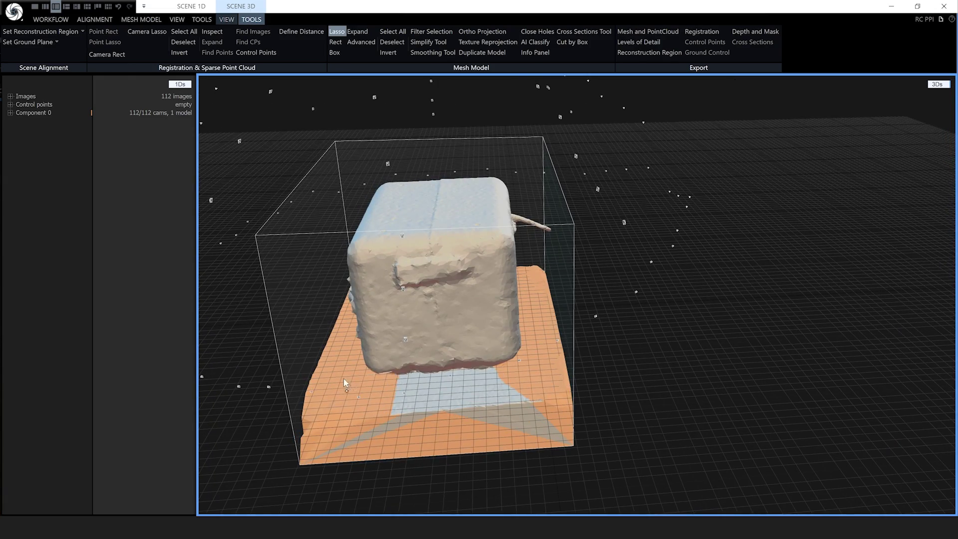
{"action": "left_click_drag", "start_coordinate": [305, 379], "coordinate": [787, 353]}
{"action": "left_click_drag", "start_coordinate": [787, 353], "coordinate": [788, 354]}
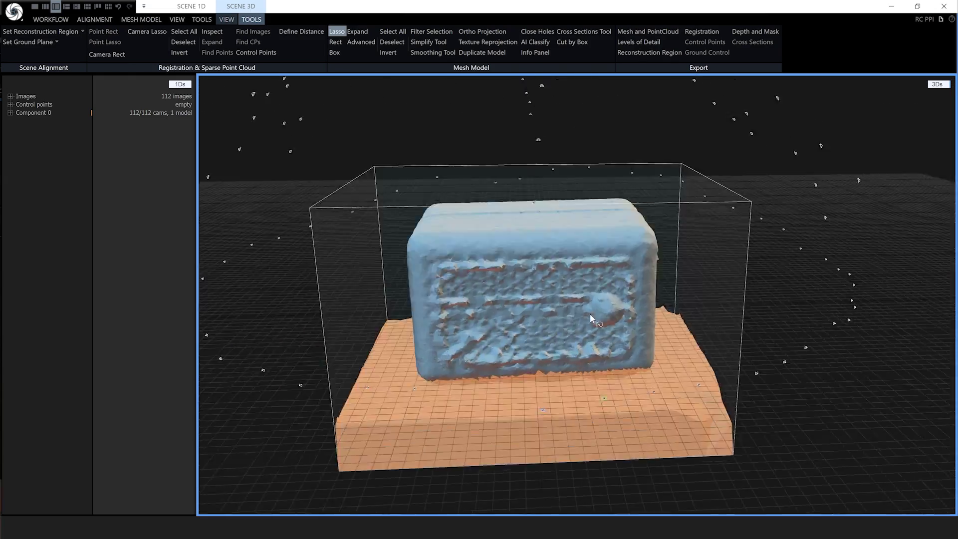
{"action": "left_click", "coordinate": [431, 31]}
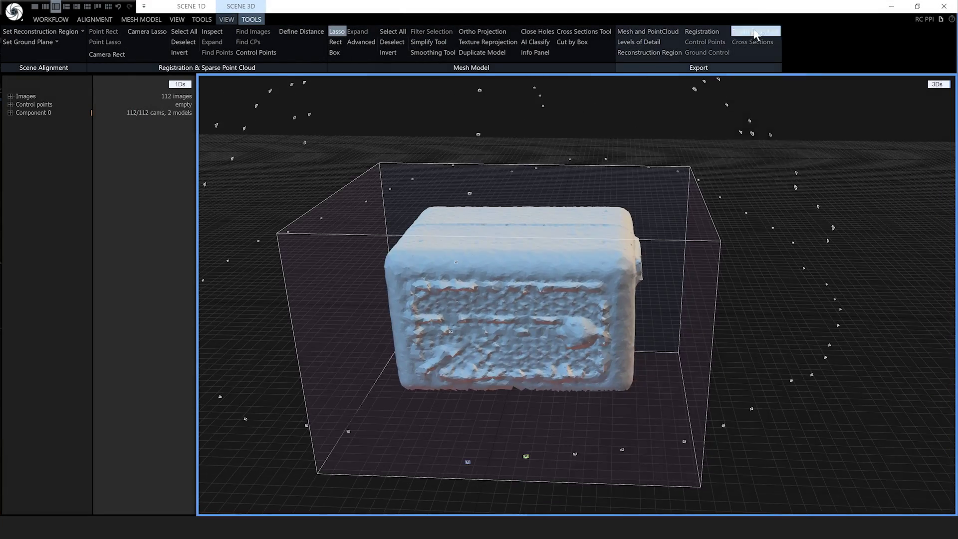
- Export mesh masks for the cleaned model to the "side 2" folder, without camera depths and with original file naming
{"action": "left_click", "coordinate": [755, 31]}
{"action": "key", "text": "Return"}
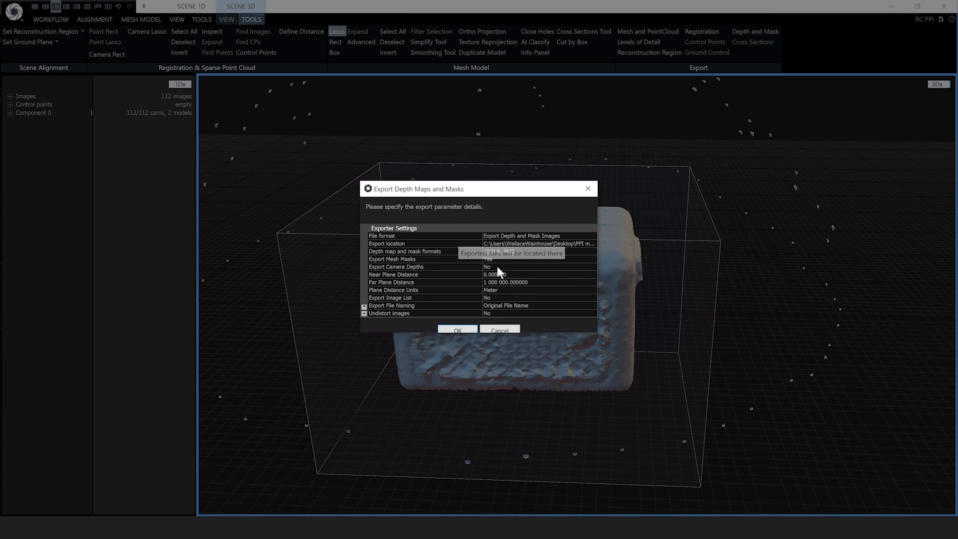
{"action": "left_click", "coordinate": [468, 330]}
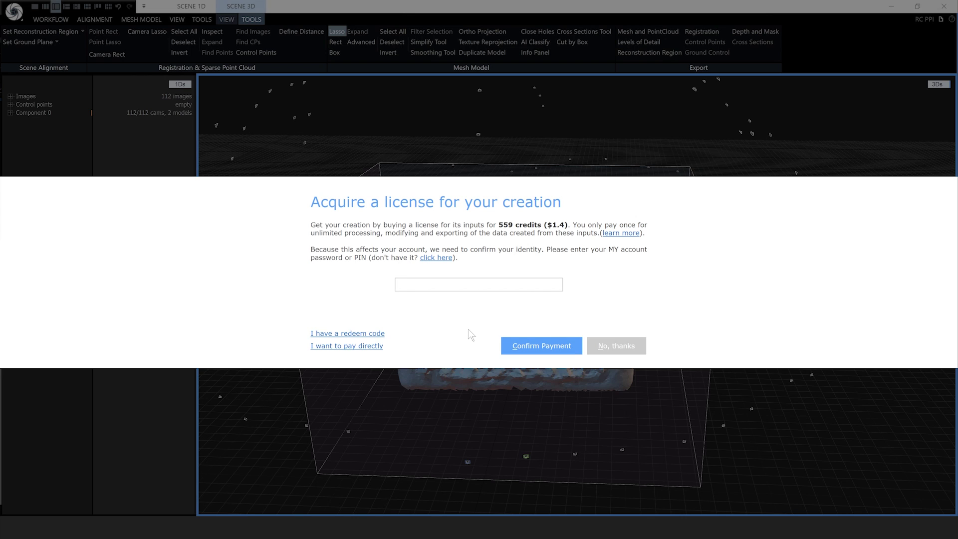
- Enter the account password or PIN and confirm the licence payment for the second side's inputs
{"action": "type", "text": "****"}
{"action": "left_click", "coordinate": [554, 344]}
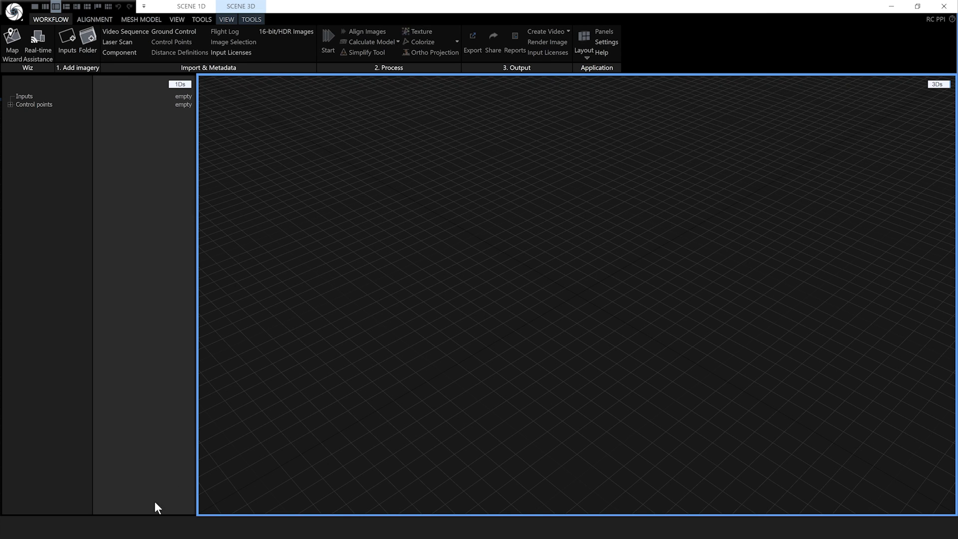
- Check the masks in the "side 1" and "side 2" folders under 20mpx and import both folders into the empty project
{"action": "left_click", "coordinate": [96, 475]}
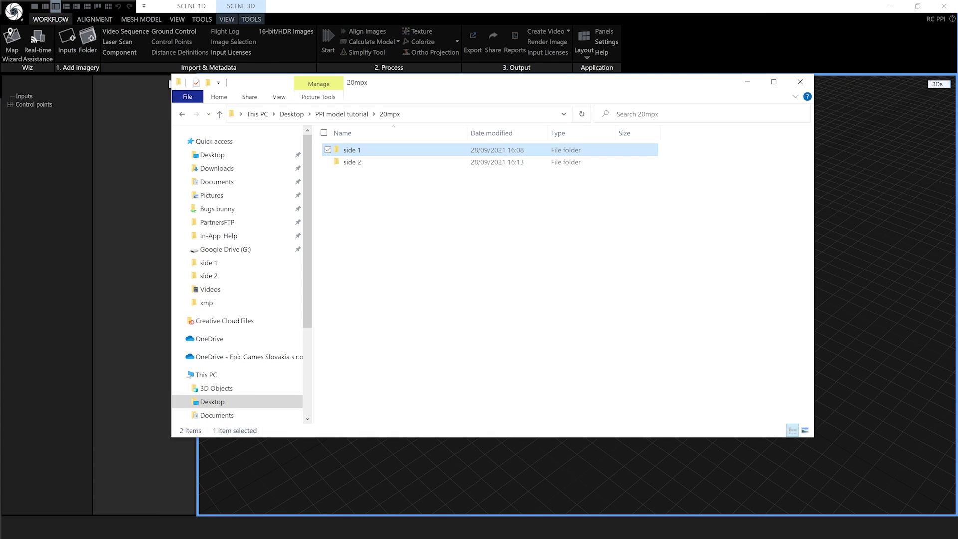
{"action": "left_click", "coordinate": [352, 151]}
{"action": "double_click", "coordinate": [339, 151]}
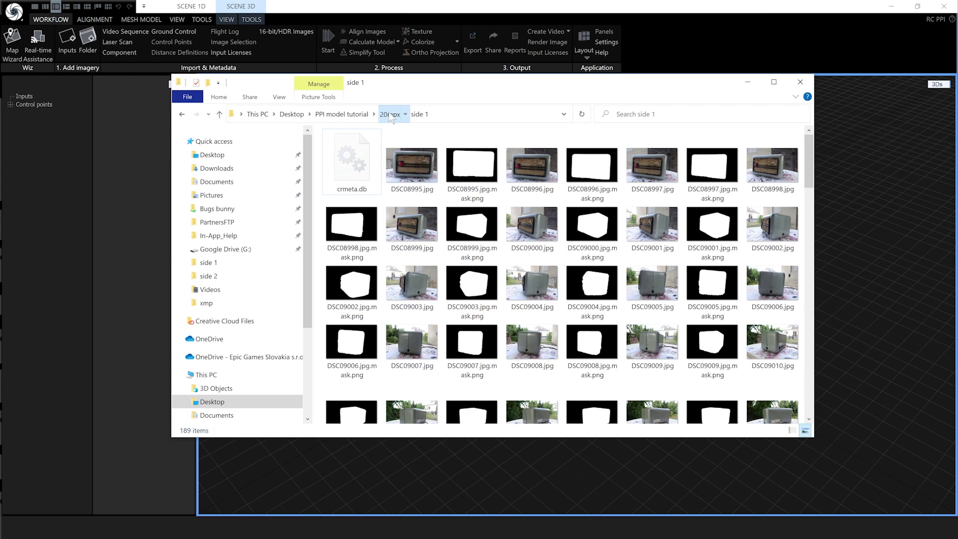
{"action": "left_click", "coordinate": [389, 114]}
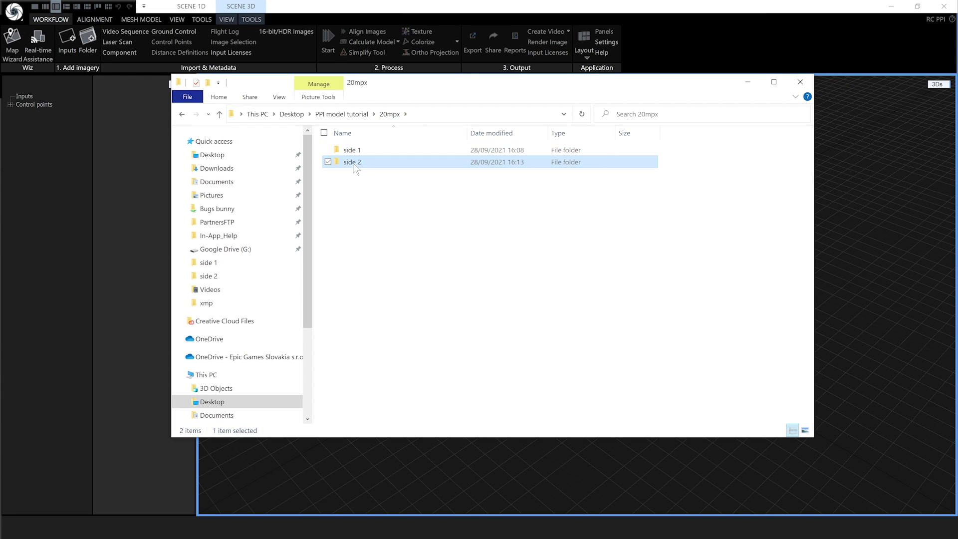
{"action": "double_click", "coordinate": [355, 164]}
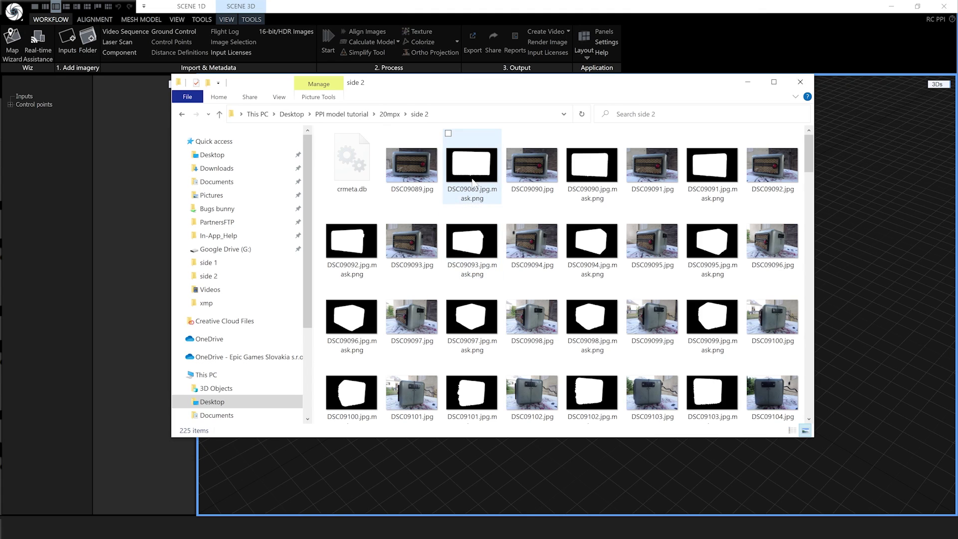
{"action": "left_click", "coordinate": [389, 114]}
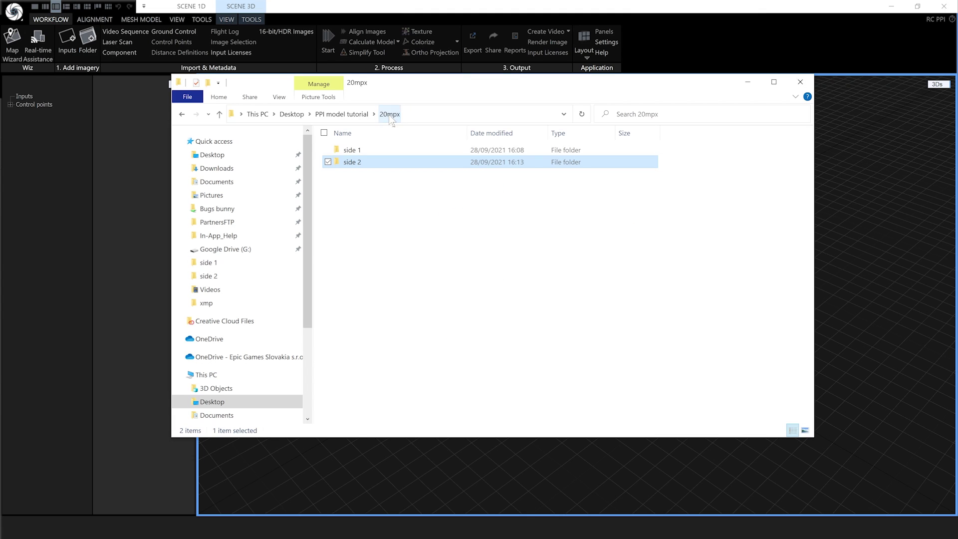
{"action": "left_click_drag", "start_coordinate": [349, 199], "coordinate": [95, 181]}
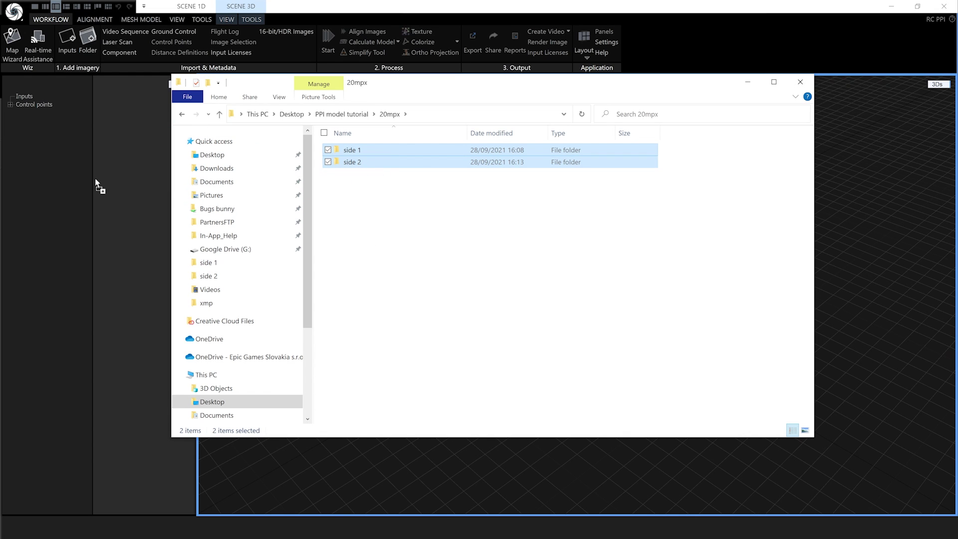
{"action": "left_click", "coordinate": [747, 82]}
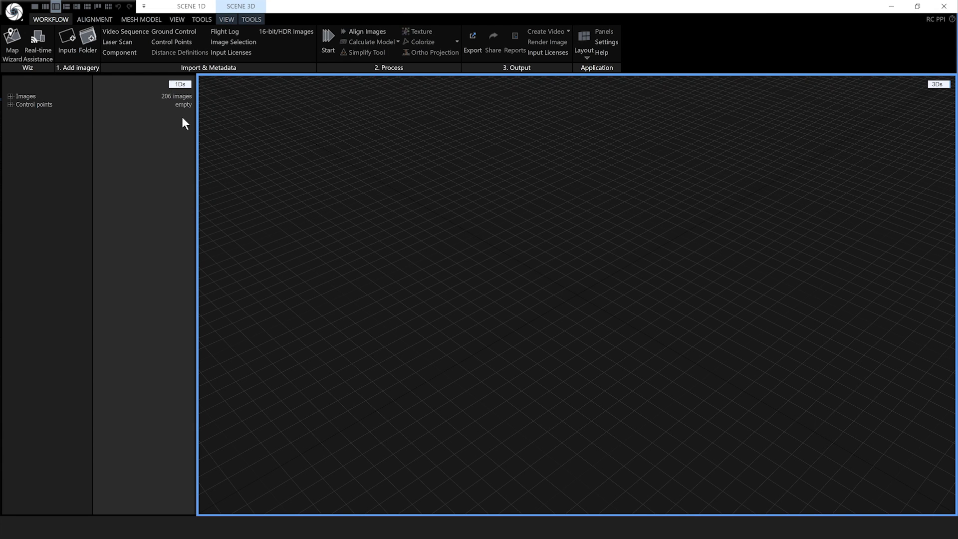
- View an imported radio photo in 2D with its mask overlay, and return to the 3D view
{"action": "left_click", "coordinate": [939, 85]}
{"action": "left_click", "coordinate": [939, 101]}
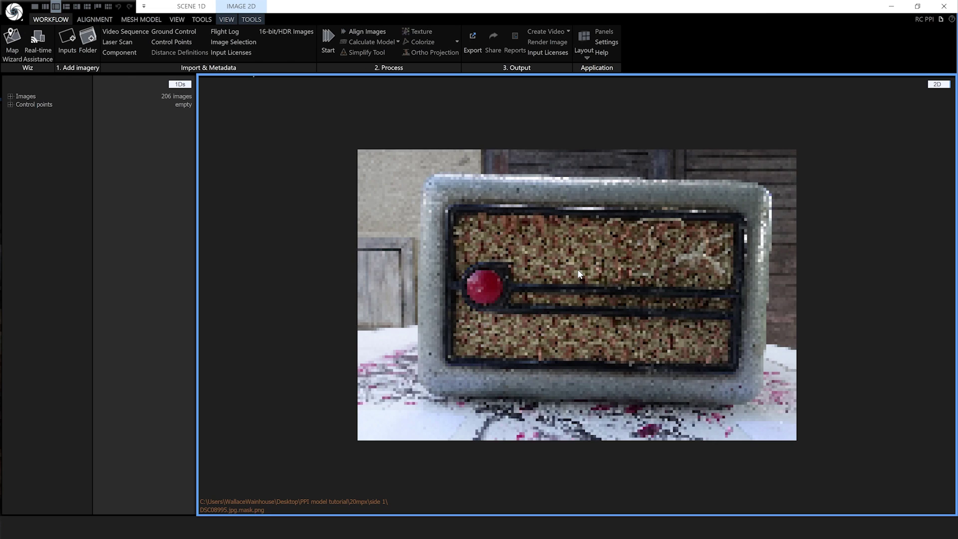
{"action": "key", "text": "Tab"}
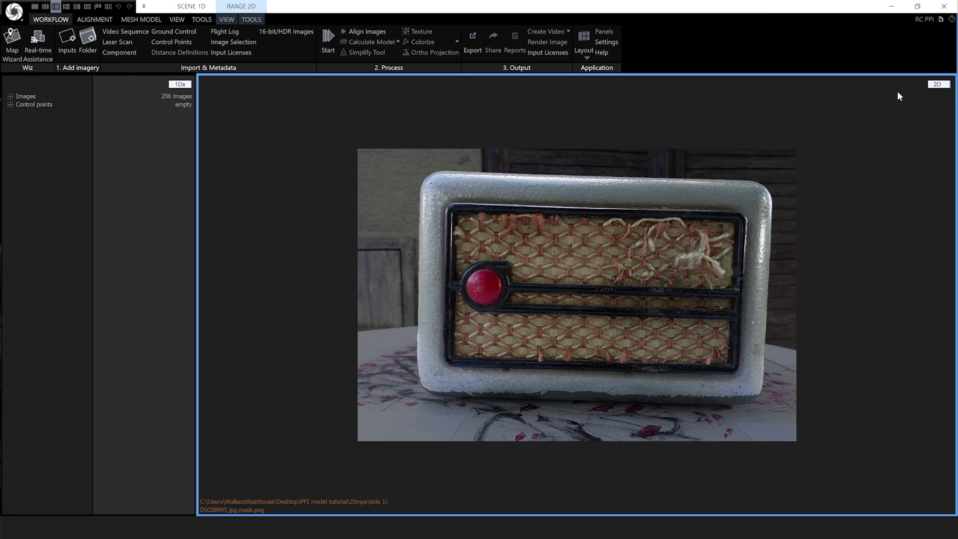
{"action": "left_click", "coordinate": [937, 84]}
{"action": "left_click", "coordinate": [937, 85]}
{"action": "left_click", "coordinate": [936, 86]}
{"action": "left_click", "coordinate": [940, 118]}
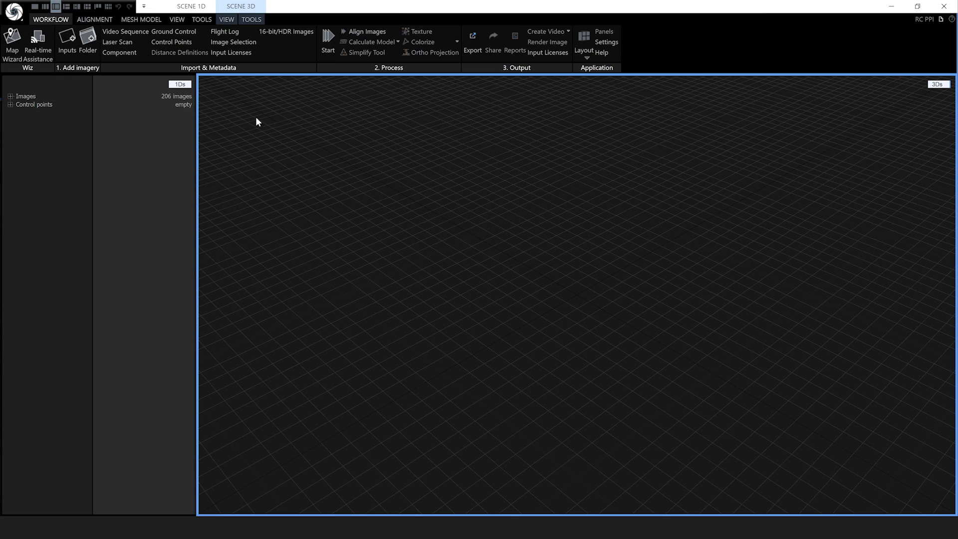
- Align all imported images of both sides and inspect the resulting point cloud from several angles
{"action": "left_click", "coordinate": [88, 19]}
{"action": "left_click", "coordinate": [72, 44]}
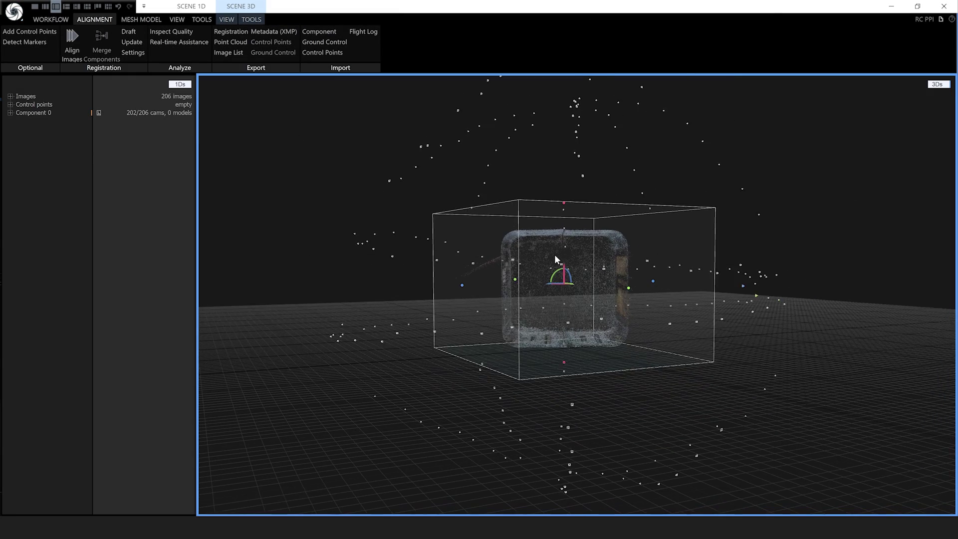
{"action": "left_click_drag", "start_coordinate": [554, 253], "coordinate": [549, 289]}
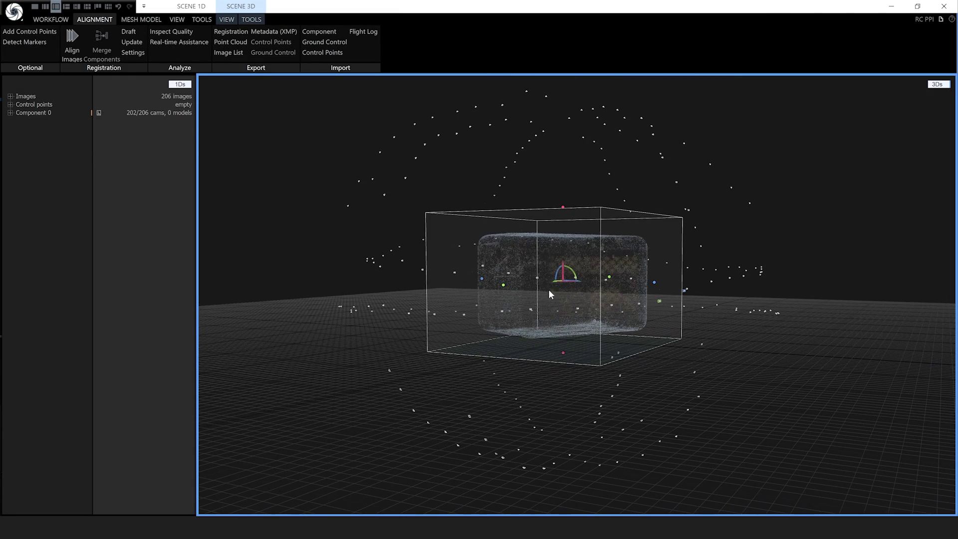
{"action": "mouse_move", "coordinate": [63, 114]}
{"action": "left_click_drag", "start_coordinate": [585, 307], "coordinate": [586, 332]}
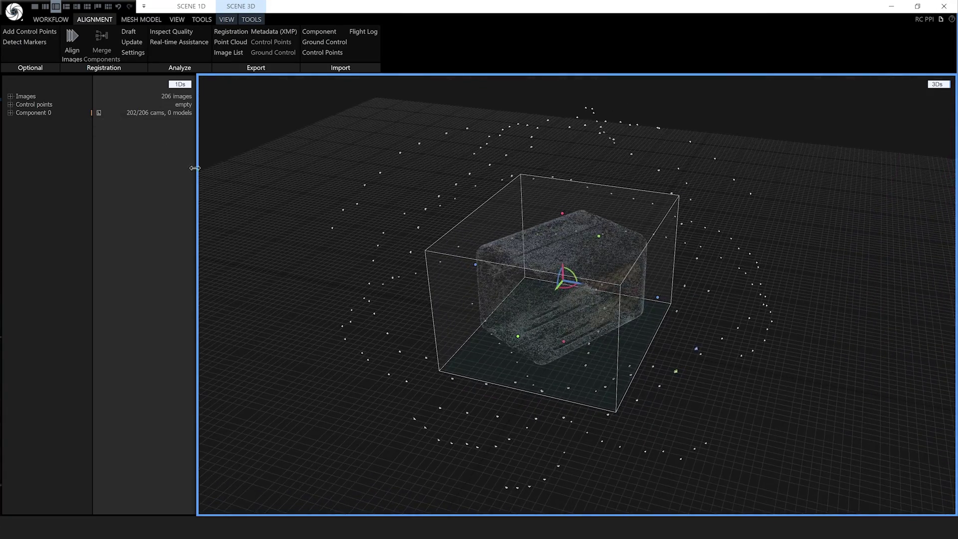
- Expand and widen the image list and examine the per-image texturing and mask flags across all photos
{"action": "left_click", "coordinate": [10, 96]}
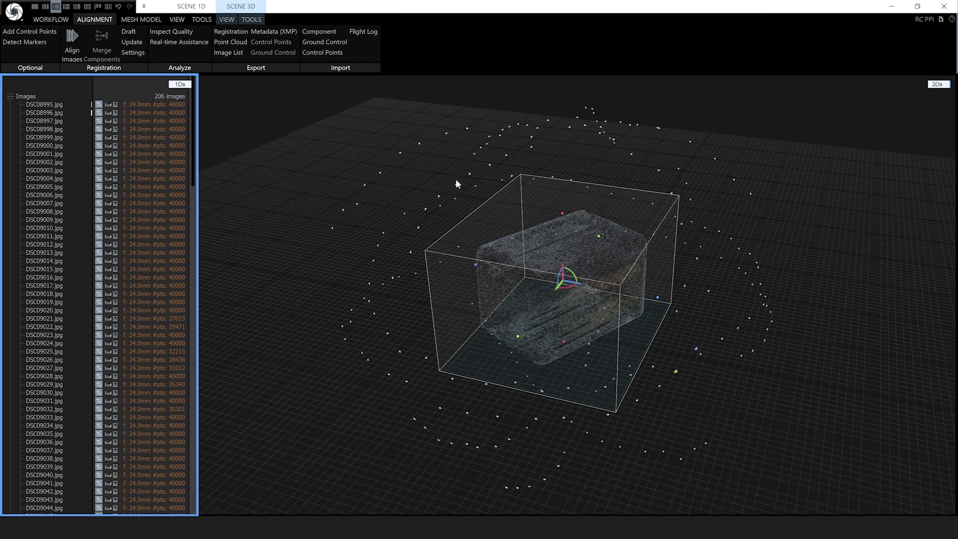
{"action": "left_click_drag", "start_coordinate": [549, 253], "coordinate": [513, 255]}
{"action": "key", "text": "F6"}
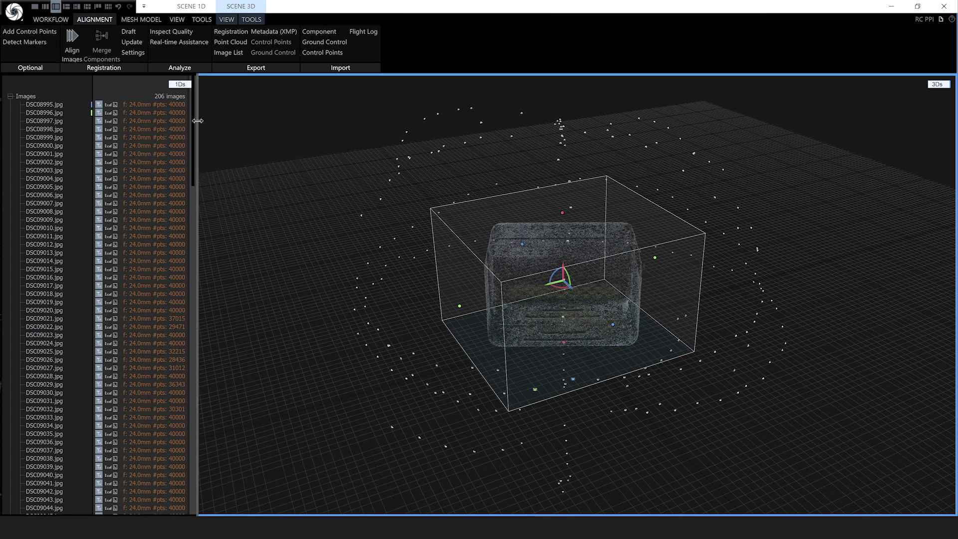
{"action": "left_click_drag", "start_coordinate": [197, 120], "coordinate": [298, 121]}
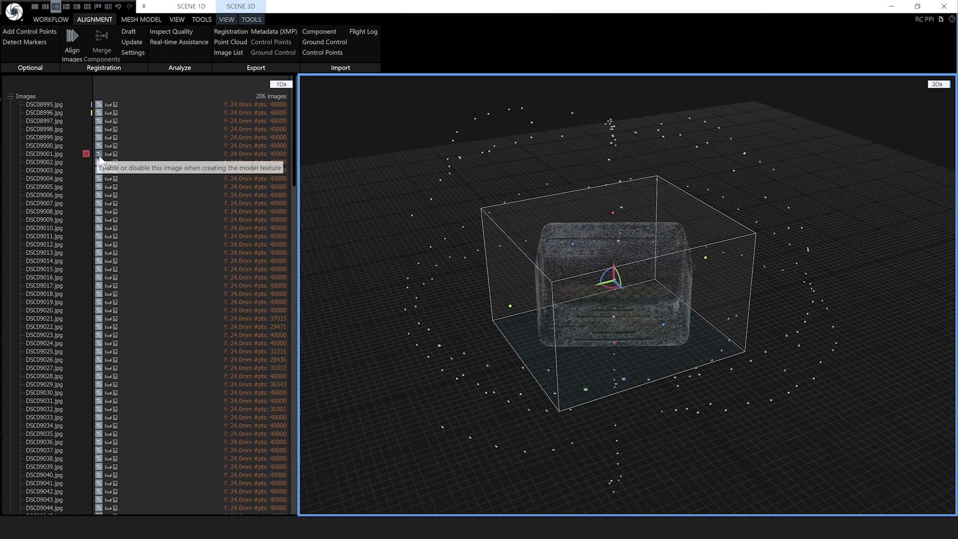
{"action": "scroll", "coordinate": [178, 246], "scroll_direction": "down", "scroll_amount": 10}
{"action": "scroll", "coordinate": [178, 245], "scroll_direction": "down", "scroll_amount": 6}
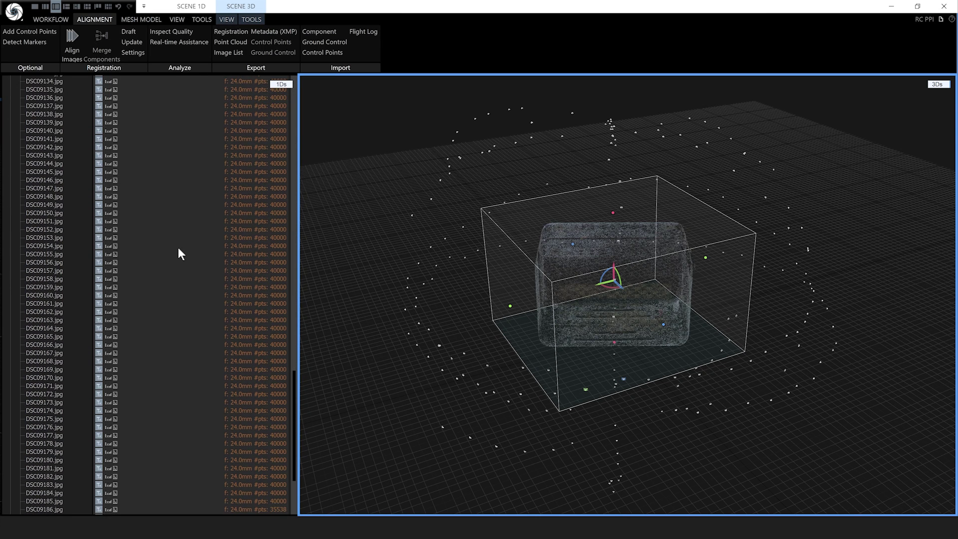
{"action": "scroll", "coordinate": [177, 247], "scroll_direction": "up", "scroll_amount": 20}
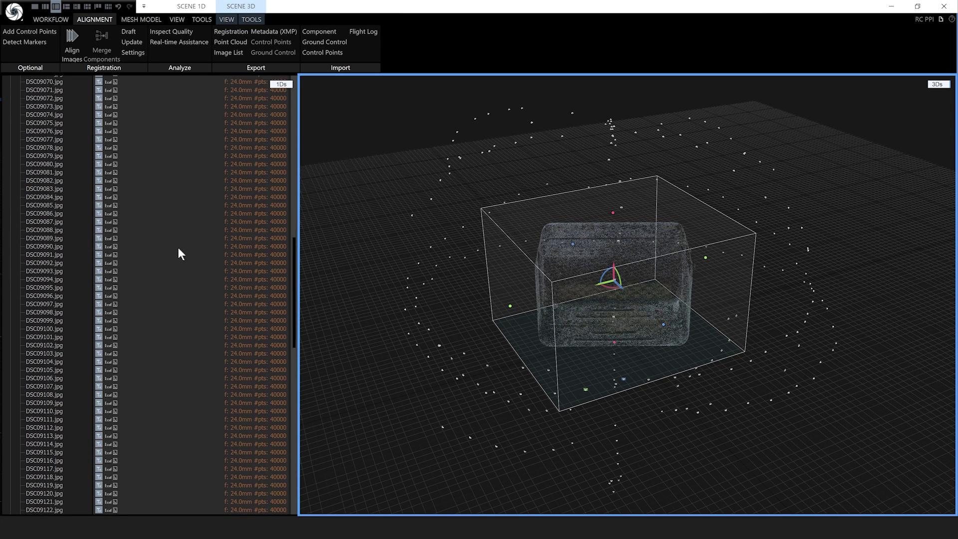
{"action": "scroll", "coordinate": [177, 247], "scroll_direction": "up", "scroll_amount": 2}
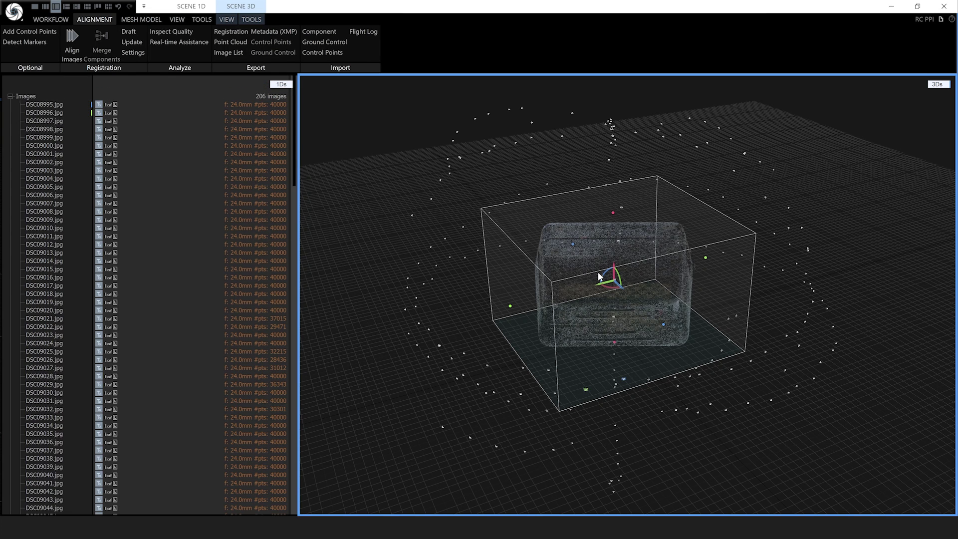
- Rotate the reconstruction region to line up with the radio and calculate the model in Normal Detail
{"action": "left_click_drag", "start_coordinate": [641, 299], "coordinate": [664, 337]}
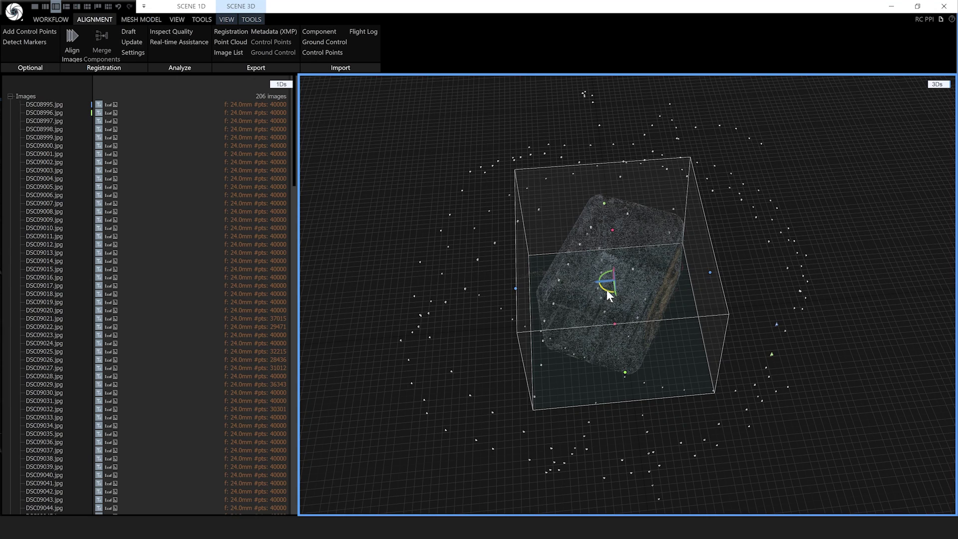
{"action": "left_click_drag", "start_coordinate": [607, 296], "coordinate": [579, 289]}
{"action": "left_click", "coordinate": [137, 19]}
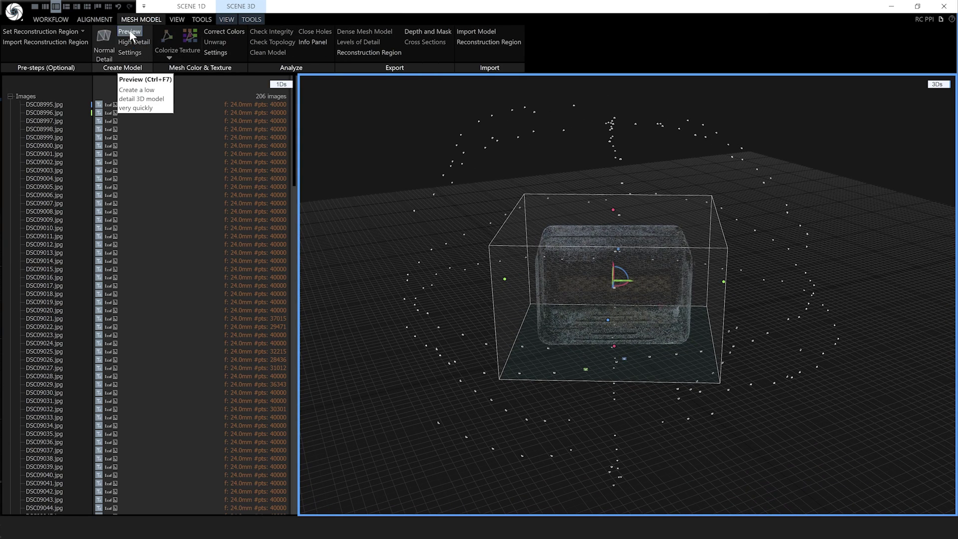
{"action": "left_click", "coordinate": [104, 52]}
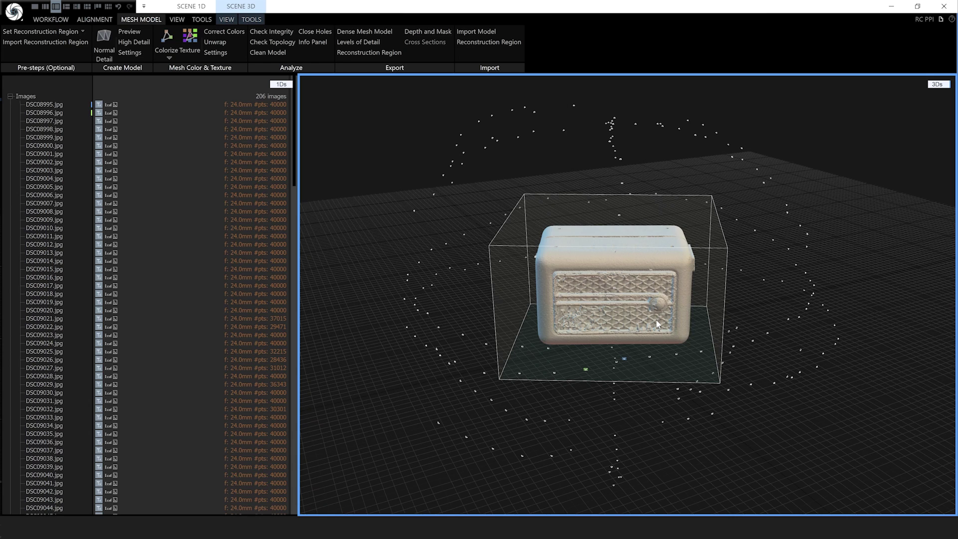
{"action": "left_click_drag", "start_coordinate": [498, 314], "coordinate": [681, 322]}
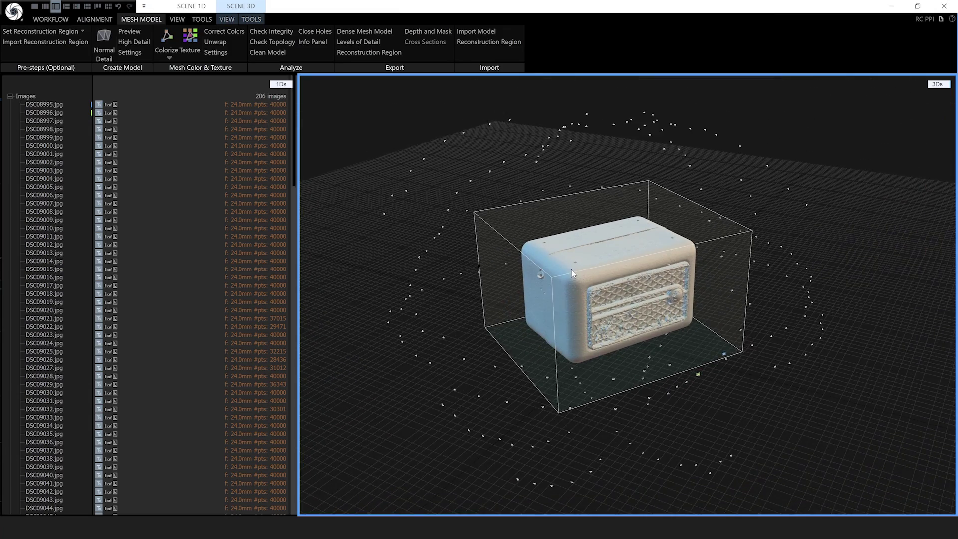
- Examine the reconstructed radio mesh from all sides, including a close look at the front grille's surface detail
{"action": "scroll", "coordinate": [571, 269], "scroll_direction": "up", "scroll_amount": 10}
{"action": "scroll", "coordinate": [623, 328], "scroll_direction": "down", "scroll_amount": 5}
{"action": "left_click_drag", "start_coordinate": [623, 327], "coordinate": [579, 319]}
{"action": "scroll", "coordinate": [774, 327], "scroll_direction": "down", "scroll_amount": 3}
{"action": "left_click_drag", "start_coordinate": [773, 327], "coordinate": [627, 325]}
{"action": "scroll", "coordinate": [726, 299], "scroll_direction": "up", "scroll_amount": 6}
{"action": "mouse_move", "coordinate": [725, 304]}
{"action": "left_mouse_down"}
{"action": "mouse_move", "coordinate": [777, 306]}
{"action": "mouse_move", "coordinate": [652, 304]}
{"action": "mouse_move", "coordinate": [720, 312]}
{"action": "mouse_move", "coordinate": [801, 305]}
{"action": "left_mouse_up"}
{"action": "scroll", "coordinate": [802, 304], "scroll_direction": "down", "scroll_amount": 5}
{"action": "left_click_drag", "start_coordinate": [798, 337], "coordinate": [615, 329]}
{"action": "scroll", "coordinate": [615, 328], "scroll_direction": "up", "scroll_amount": 8}
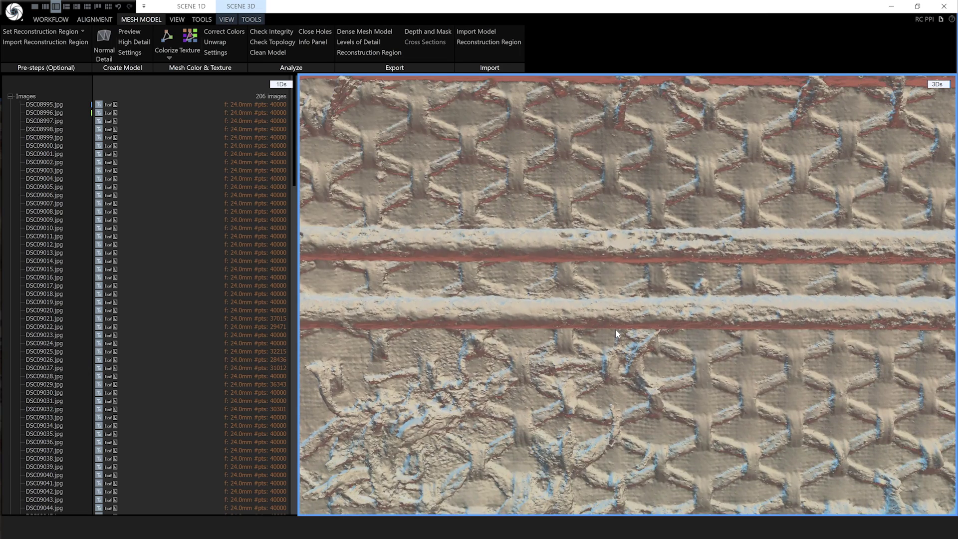
{"action": "scroll", "coordinate": [614, 328], "scroll_direction": "down", "scroll_amount": 8}
{"action": "left_click_drag", "start_coordinate": [617, 331], "coordinate": [723, 314]}
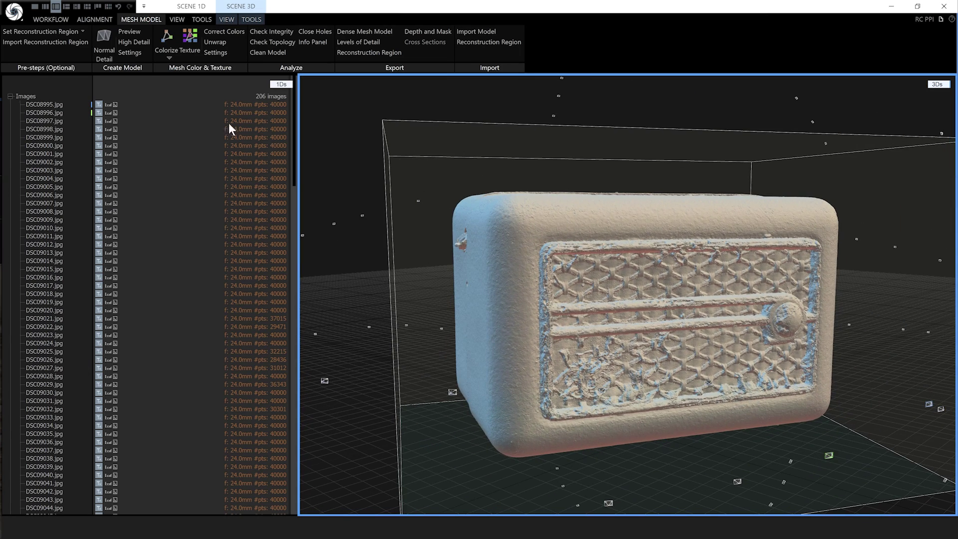
- Open the color and texture settings and the Unwrap tool, and set the maximal texture resolution to 16384 x 16384
{"action": "left_click", "coordinate": [206, 52]}
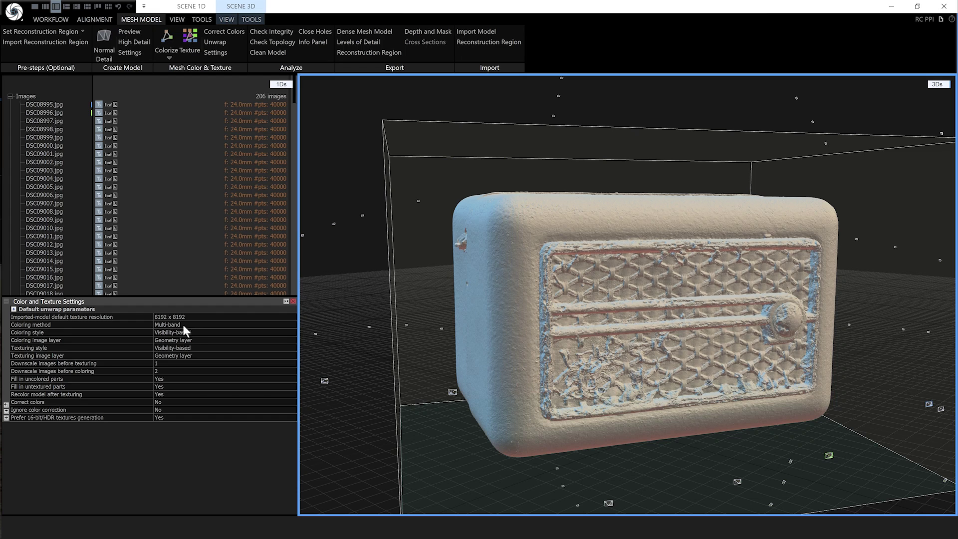
{"action": "left_click", "coordinate": [208, 43]}
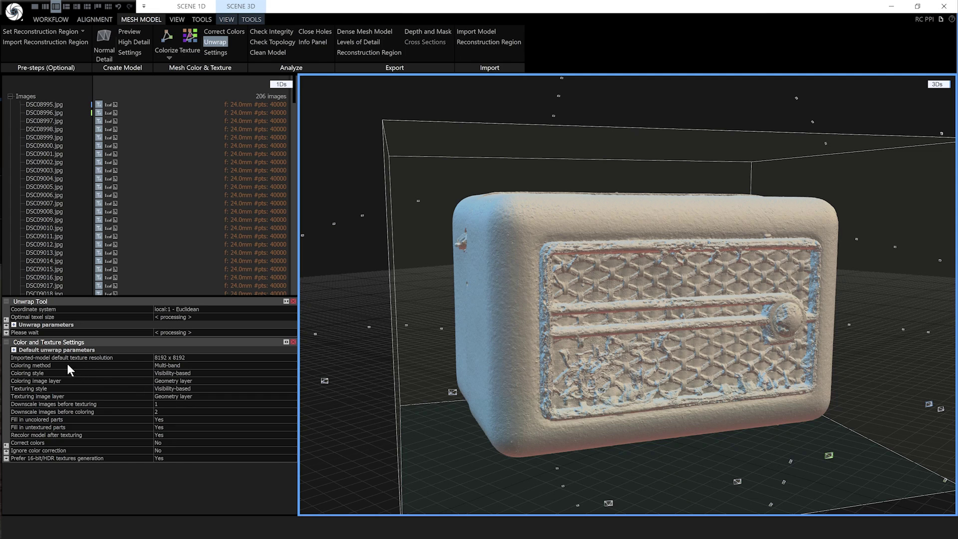
{"action": "left_click", "coordinate": [14, 325]}
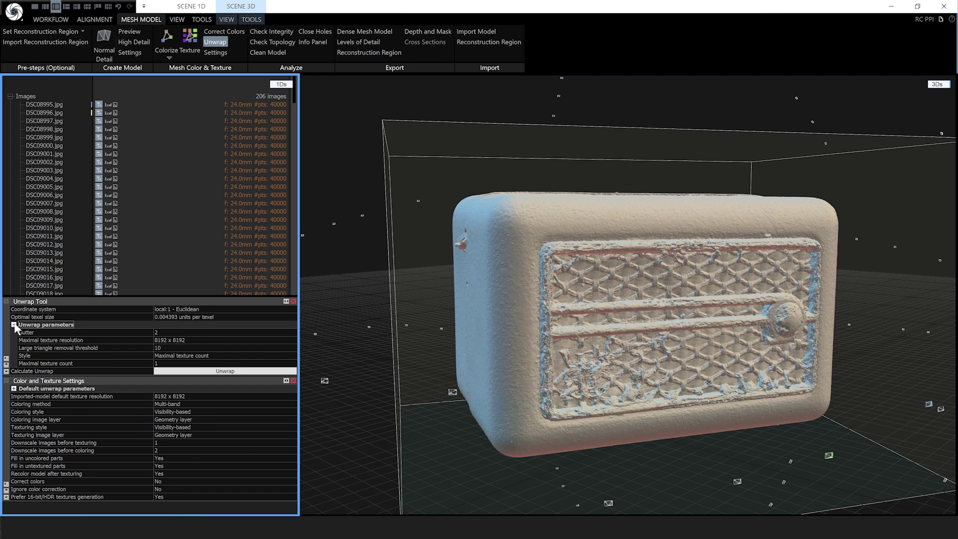
{"action": "left_click", "coordinate": [216, 340]}
{"action": "left_click", "coordinate": [293, 340]}
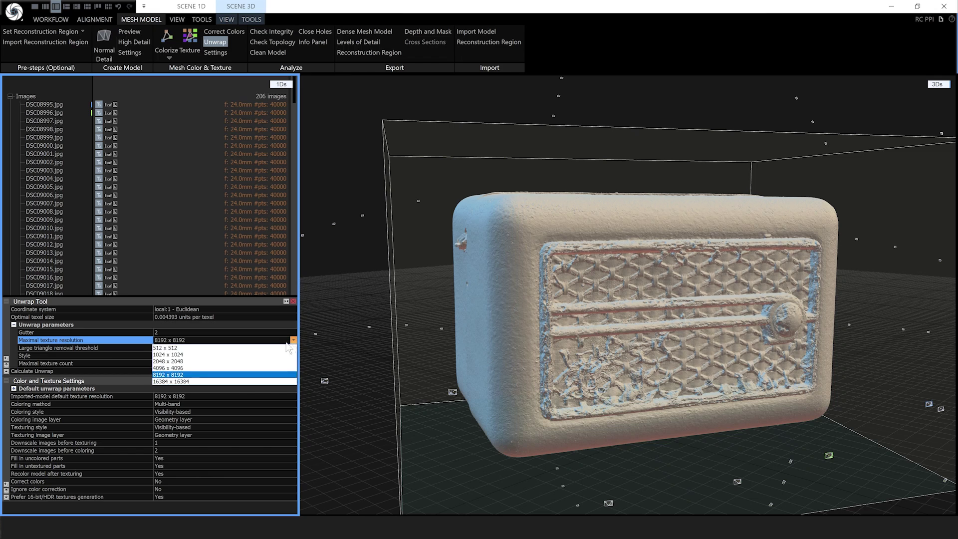
{"action": "left_click", "coordinate": [199, 381]}
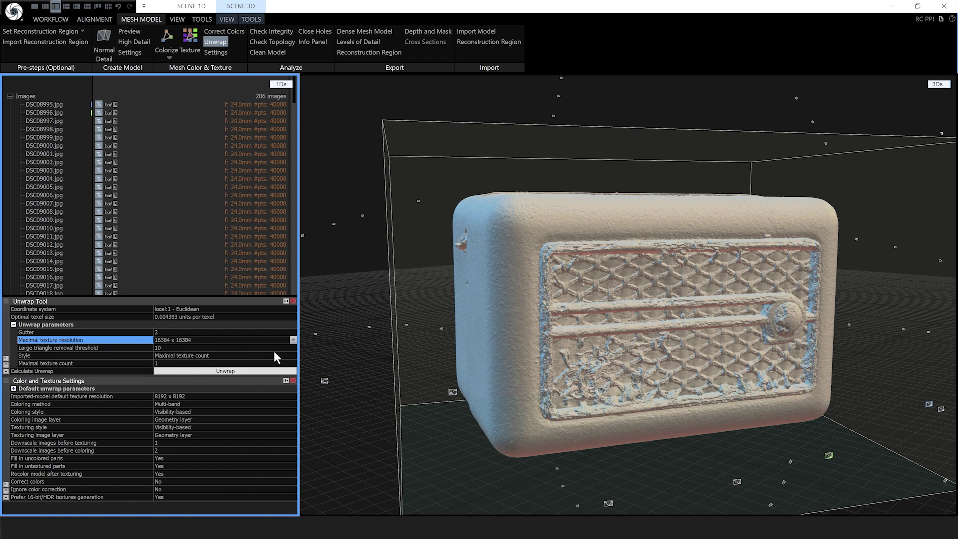
- Change the unwrap style to Fixed texel size
{"action": "left_click", "coordinate": [293, 341]}
{"action": "left_click", "coordinate": [230, 341]}
{"action": "left_click", "coordinate": [255, 354]}
{"action": "left_click", "coordinate": [293, 356]}
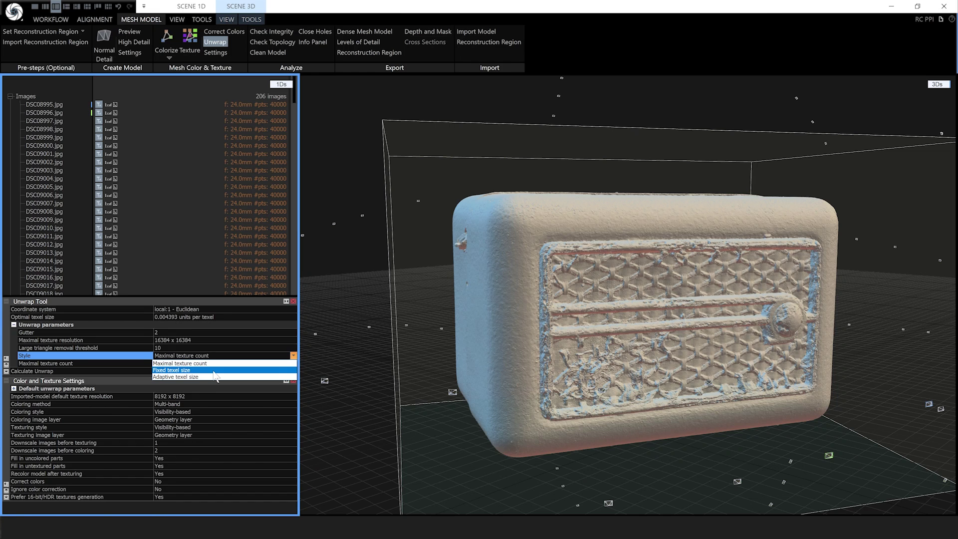
{"action": "left_click", "coordinate": [189, 370]}
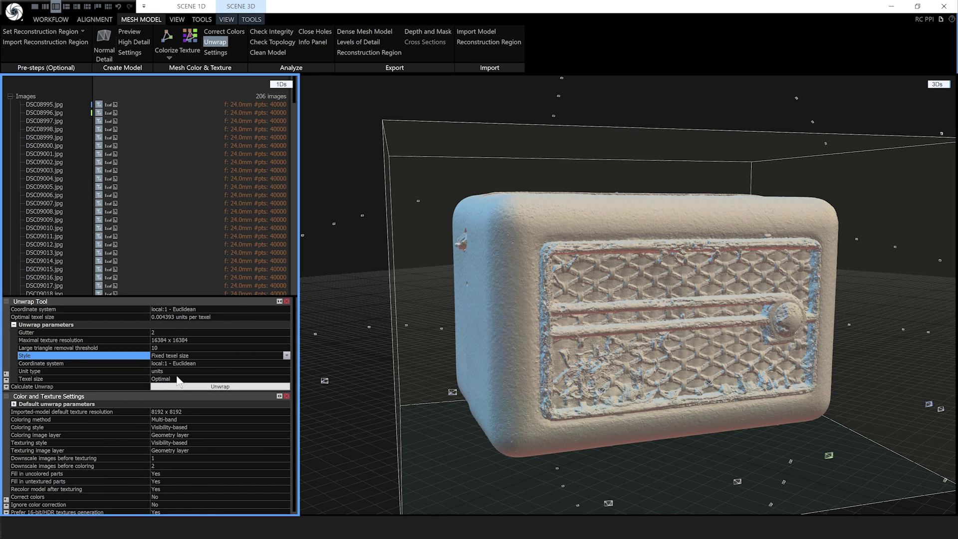
- Set the unwrap's maximal texture resolution to 8192 x 8192 and its style to Maximal texture count
{"action": "left_click", "coordinate": [246, 340]}
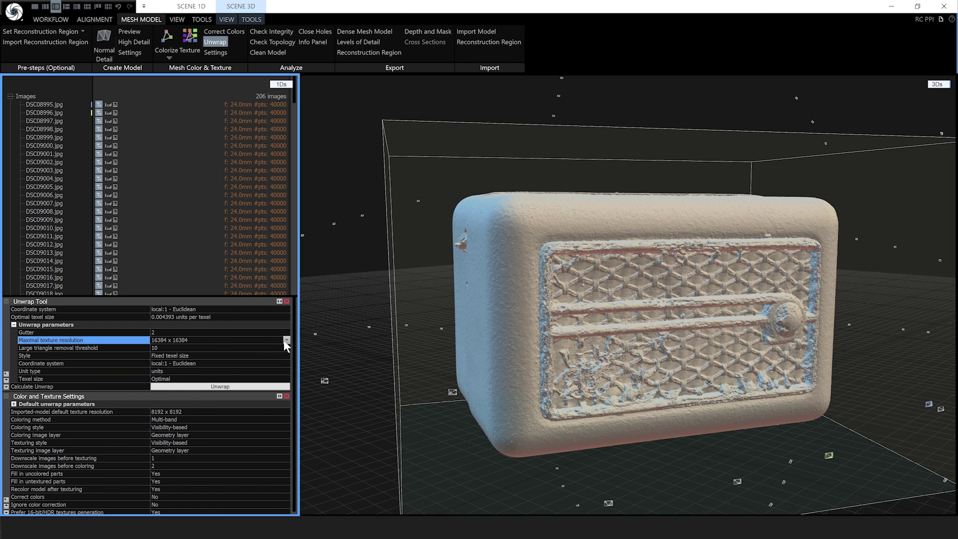
{"action": "left_click", "coordinate": [286, 340]}
{"action": "left_click", "coordinate": [222, 348]}
{"action": "left_click", "coordinate": [270, 355]}
{"action": "left_click", "coordinate": [286, 356]}
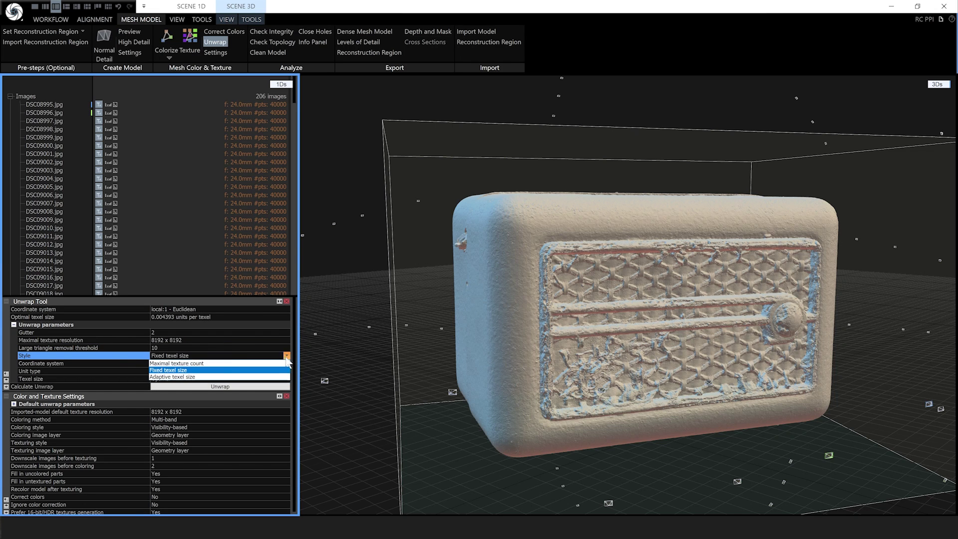
{"action": "left_click", "coordinate": [198, 363]}
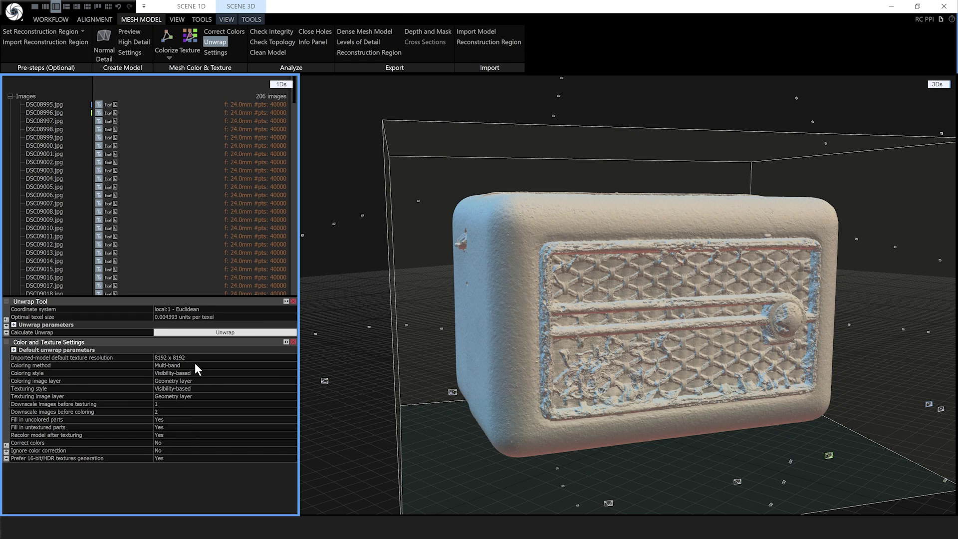
- Texture the radio model and inspect the result on its grille front and perforated face
{"action": "left_click", "coordinate": [190, 44]}
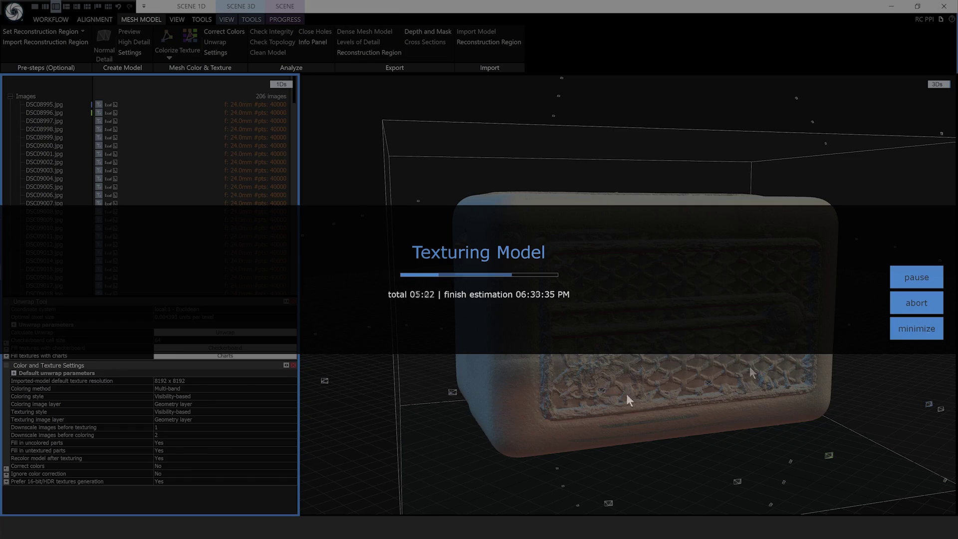
{"action": "left_click_drag", "start_coordinate": [580, 371], "coordinate": [500, 315]}
{"action": "scroll", "coordinate": [720, 291], "scroll_direction": "up", "scroll_amount": 3}
{"action": "scroll", "coordinate": [642, 360], "scroll_direction": "up", "scroll_amount": 3}
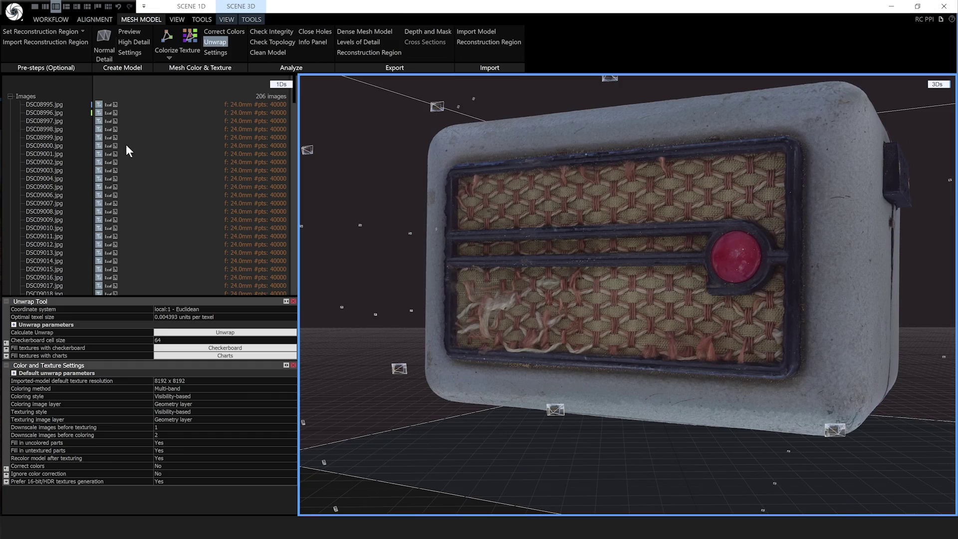
{"action": "left_click_drag", "start_coordinate": [772, 289], "coordinate": [807, 353]}
{"action": "scroll", "coordinate": [759, 325], "scroll_direction": "down", "scroll_amount": 5}
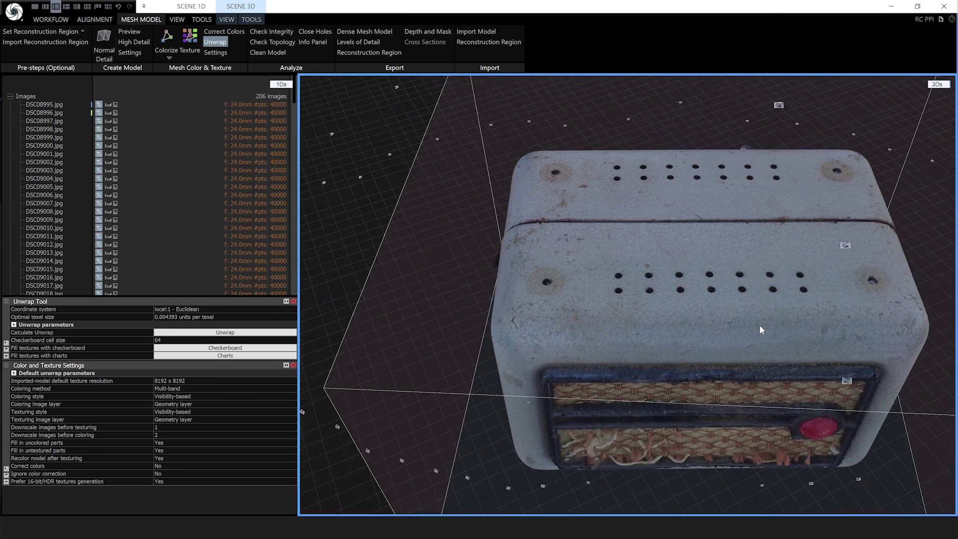
{"action": "left_click_drag", "start_coordinate": [744, 396], "coordinate": [703, 367]}
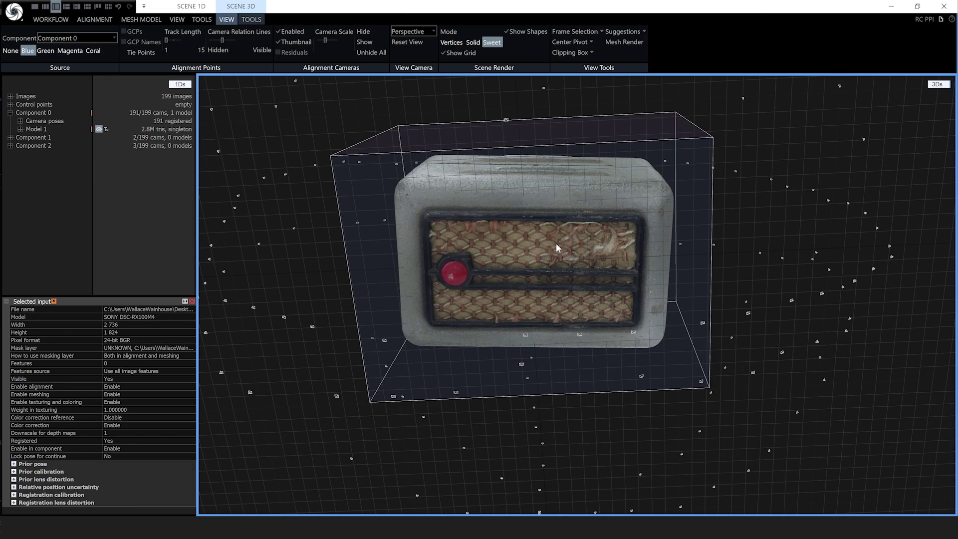
{"action": "left_click_drag", "start_coordinate": [578, 239], "coordinate": [529, 298]}
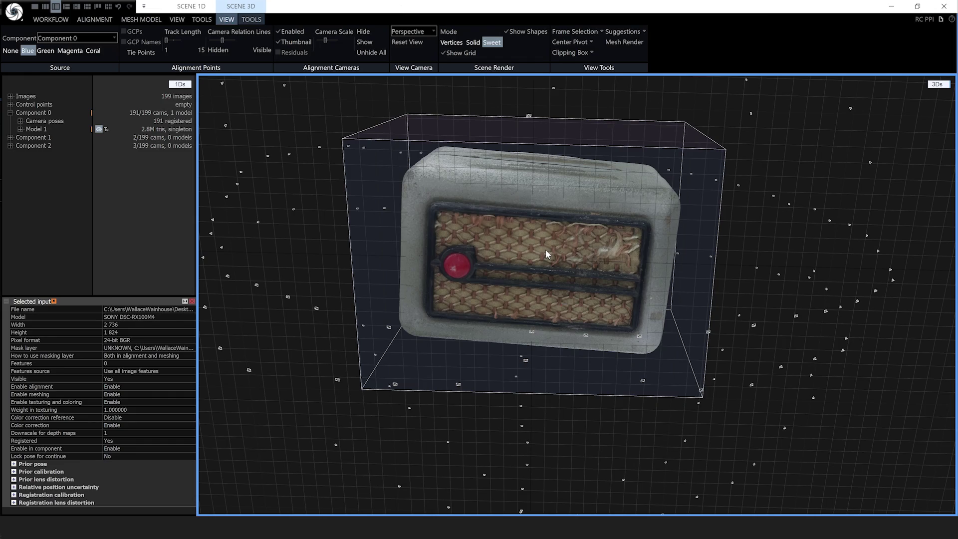
{"action": "mouse_move", "coordinate": [534, 253]}
{"action": "left_mouse_down"}
{"action": "mouse_move", "coordinate": [536, 226]}
{"action": "mouse_move", "coordinate": [528, 277]}
{"action": "mouse_move", "coordinate": [535, 160]}
{"action": "mouse_move", "coordinate": [526, 268]}
{"action": "mouse_move", "coordinate": [545, 193]}
{"action": "mouse_move", "coordinate": [548, 229]}
{"action": "mouse_move", "coordinate": [537, 320]}
{"action": "mouse_move", "coordinate": [538, 242]}
{"action": "mouse_move", "coordinate": [523, 242]}
{"action": "left_mouse_up"}
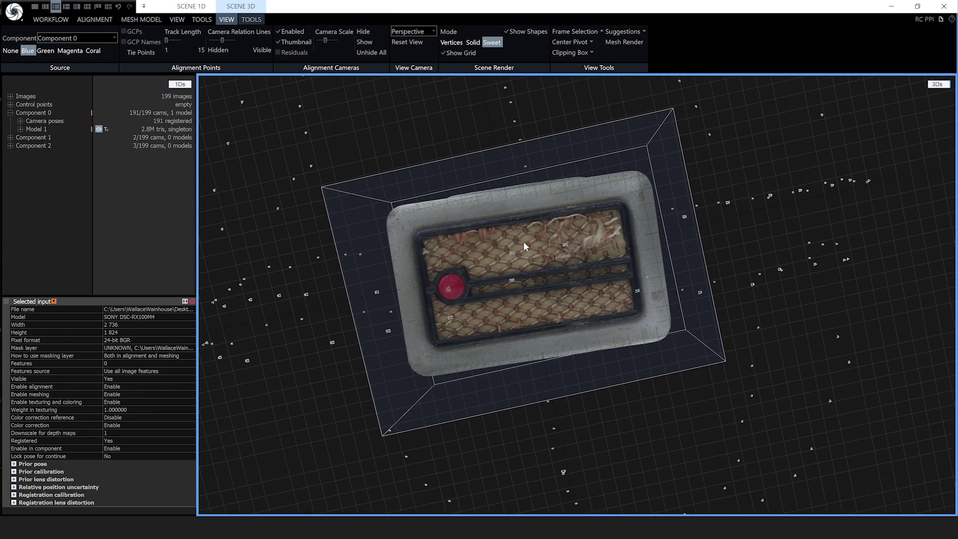
{"action": "mouse_move", "coordinate": [589, 265]}
{"action": "left_mouse_down"}
{"action": "mouse_move", "coordinate": [583, 258]}
{"action": "mouse_move", "coordinate": [591, 293]}
{"action": "mouse_move", "coordinate": [596, 252]}
{"action": "left_mouse_up"}
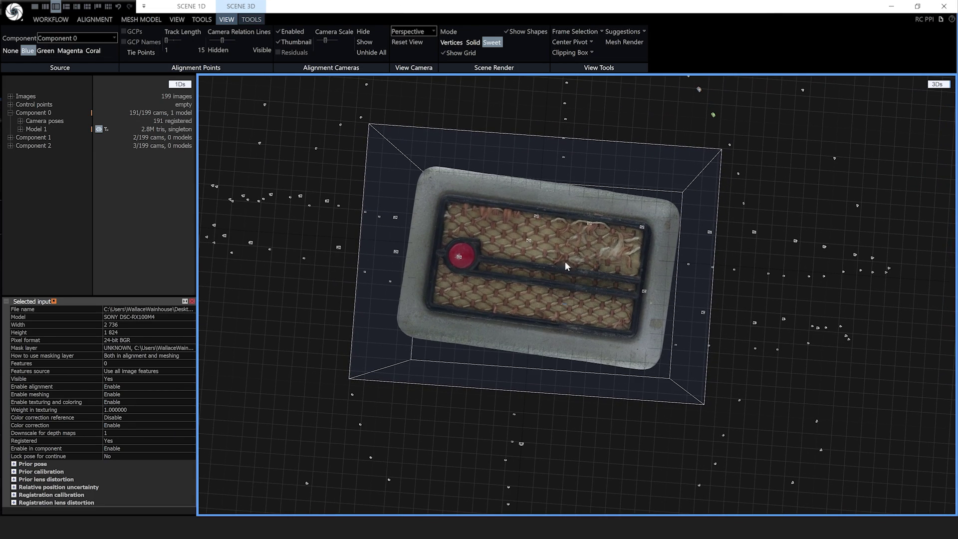